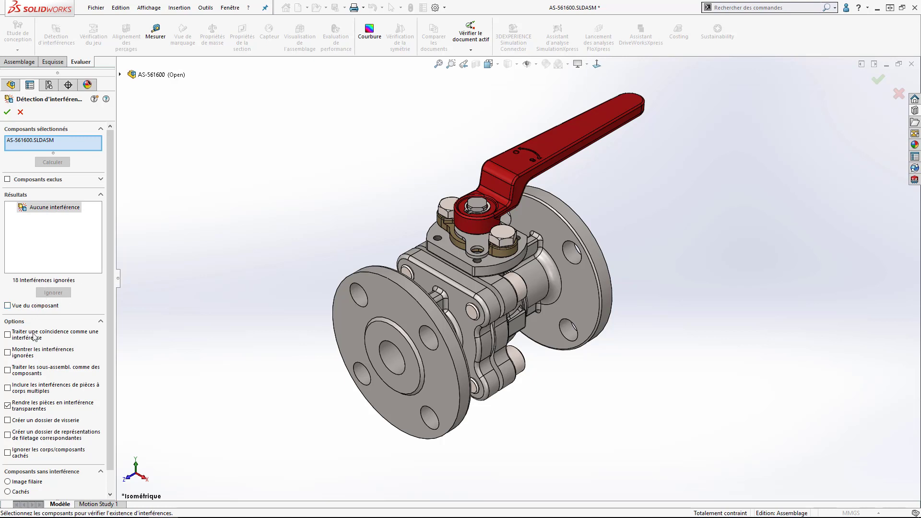
# Step: Restore all ignored interferences to the results list, showing the ignored ones for this and turning that display option back off
pyautogui.click(7, 353)
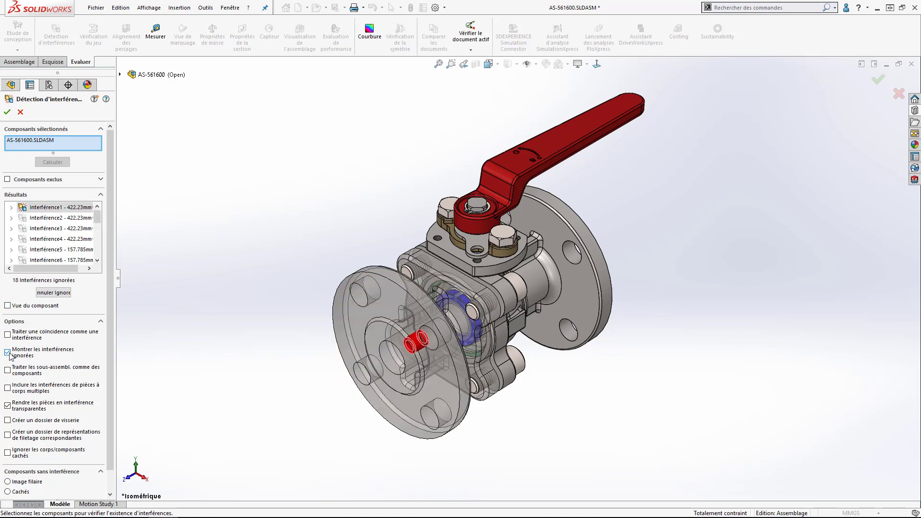
pyautogui.rightClick(57, 230)
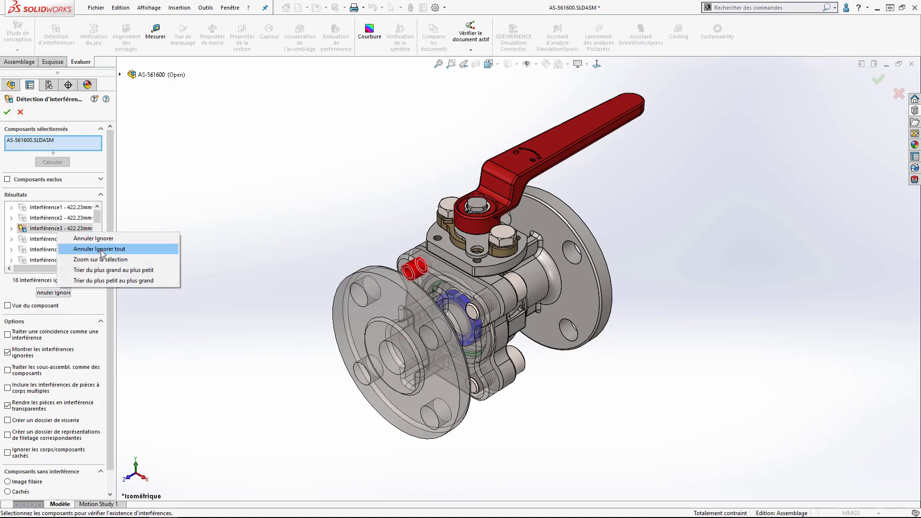
pyautogui.click(101, 249)
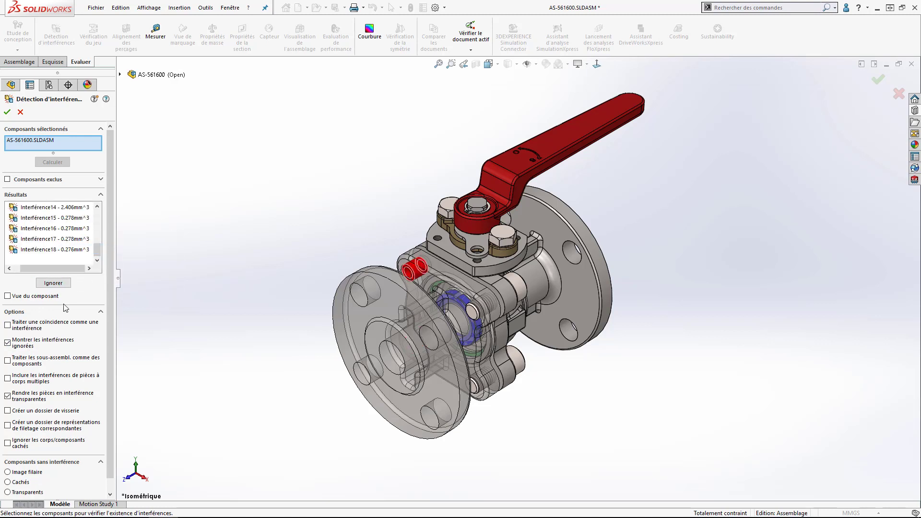
pyautogui.click(8, 345)
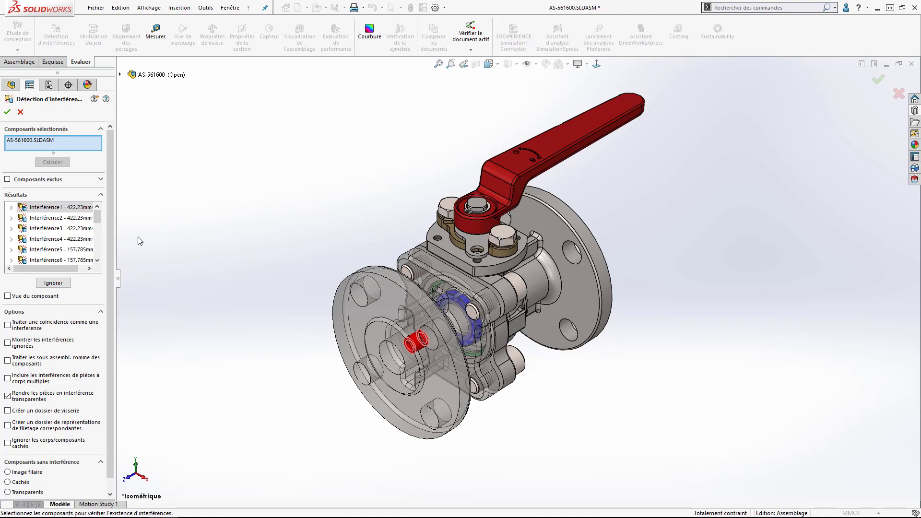
# Step: Compare the transparent, hidden and wireframe displays for non-interfering components while inspecting several interferences, and return to the current display mode
pyautogui.scroll(-1, 111, 246)
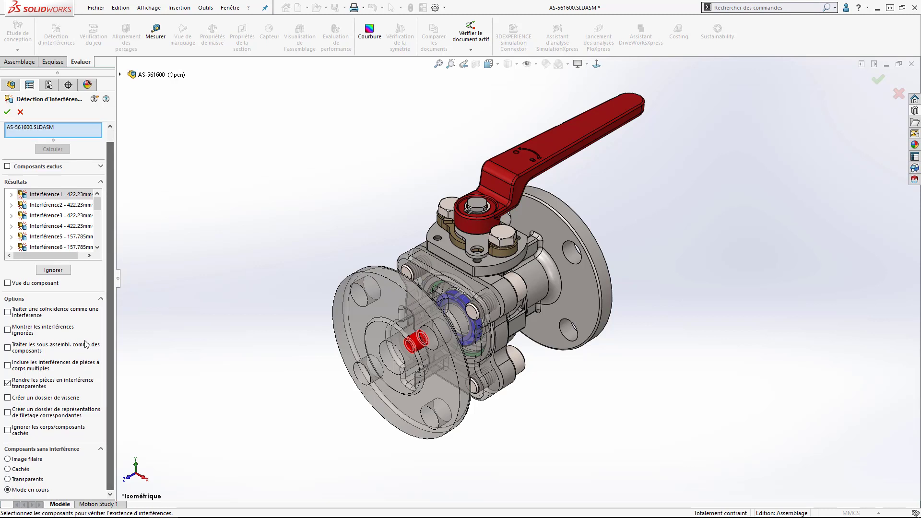
pyautogui.click(7, 479)
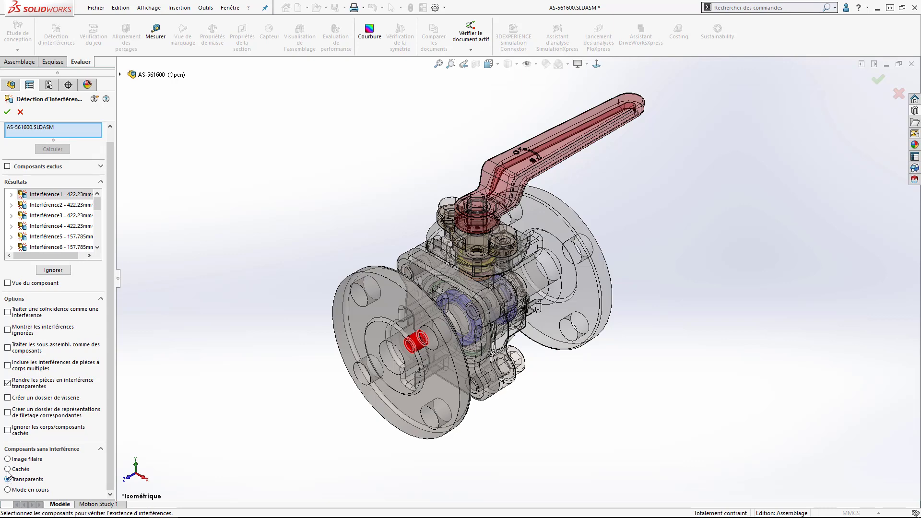
pyautogui.click(8, 470)
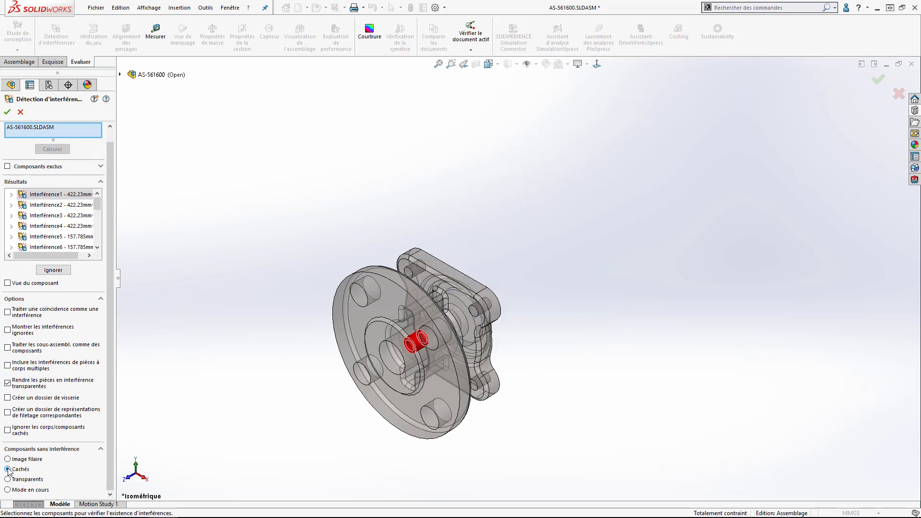
pyautogui.click(69, 205)
pyautogui.click(61, 237)
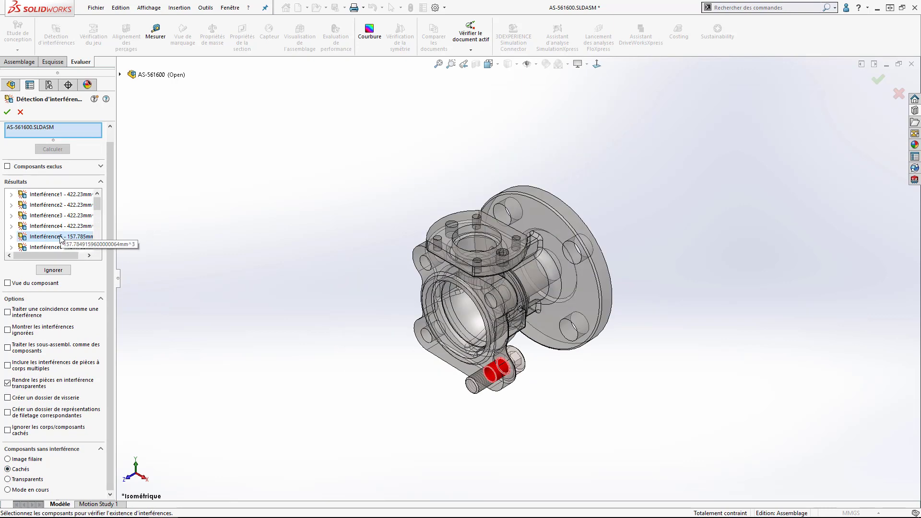
pyautogui.click(59, 247)
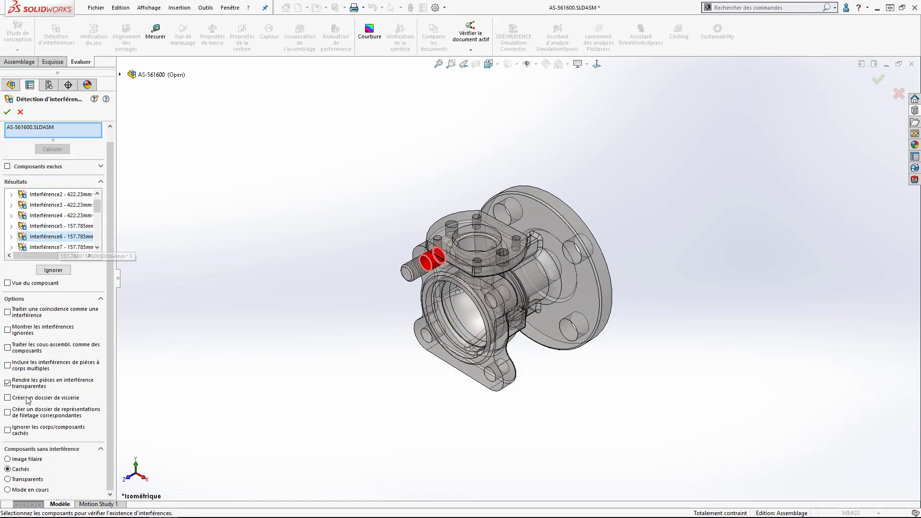
pyautogui.click(8, 459)
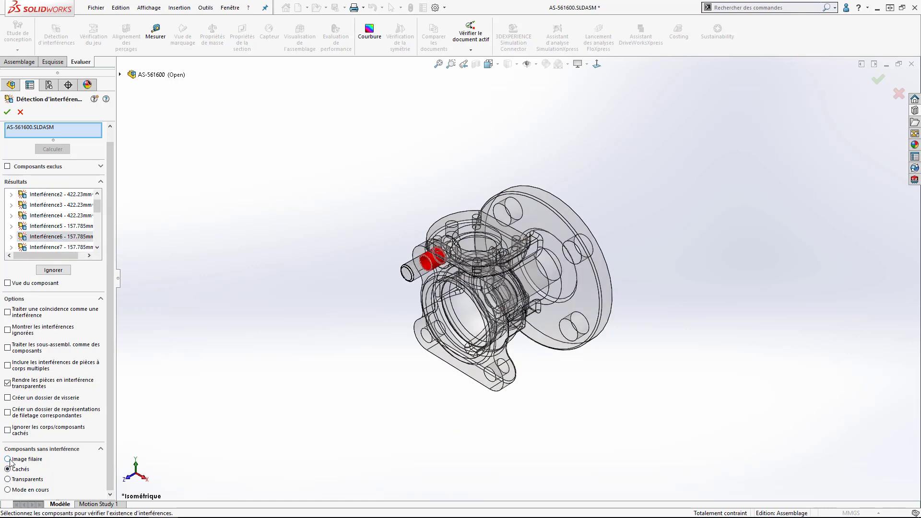
pyautogui.click(9, 490)
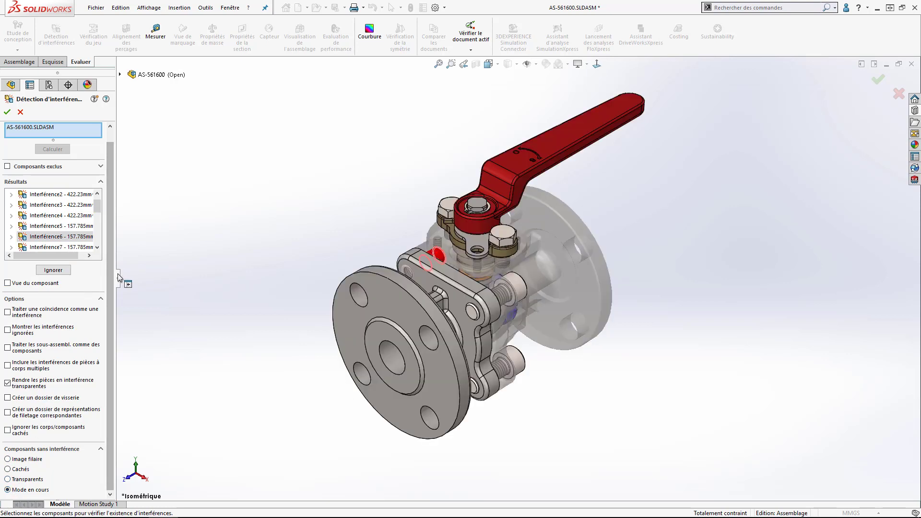
# Step: Group the fastener interferences into their own folder in the results and collapse that folder
pyautogui.moveTo(117, 278); pyautogui.dragTo(143, 272)
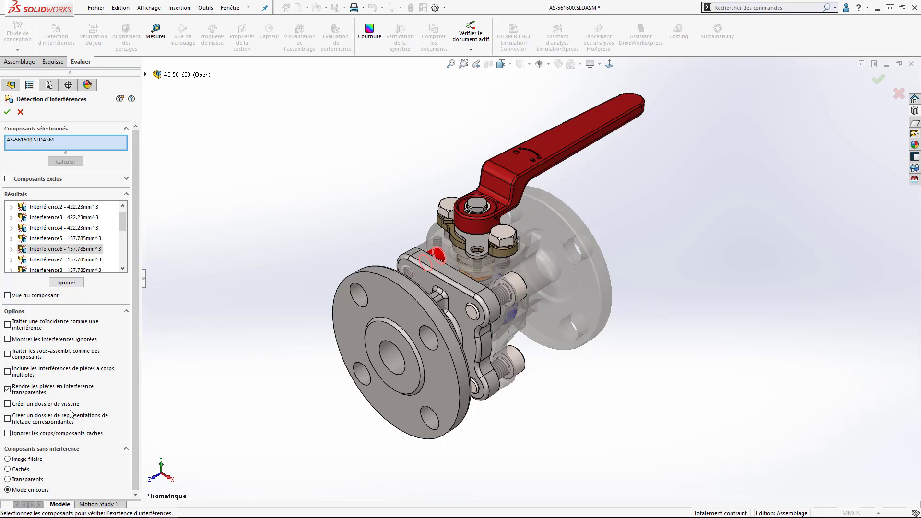
pyautogui.click(7, 405)
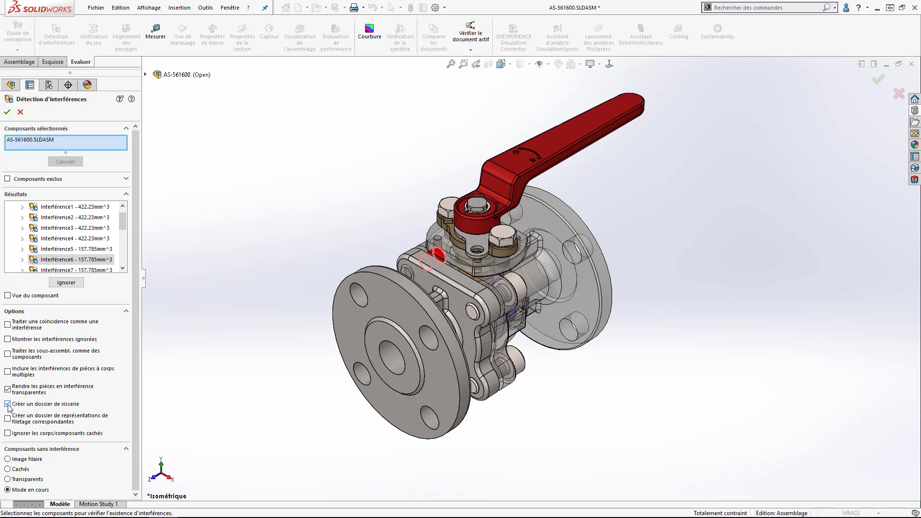
pyautogui.scroll(2, 123, 221)
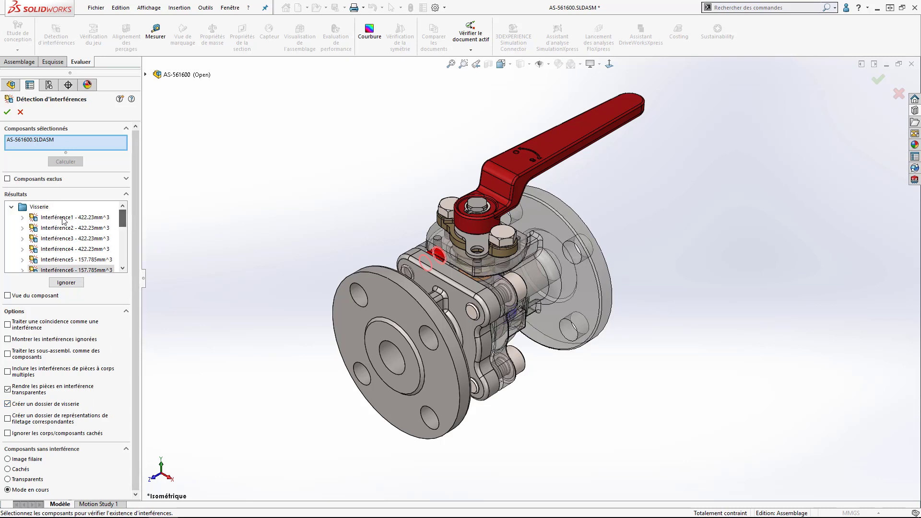
pyautogui.click(11, 208)
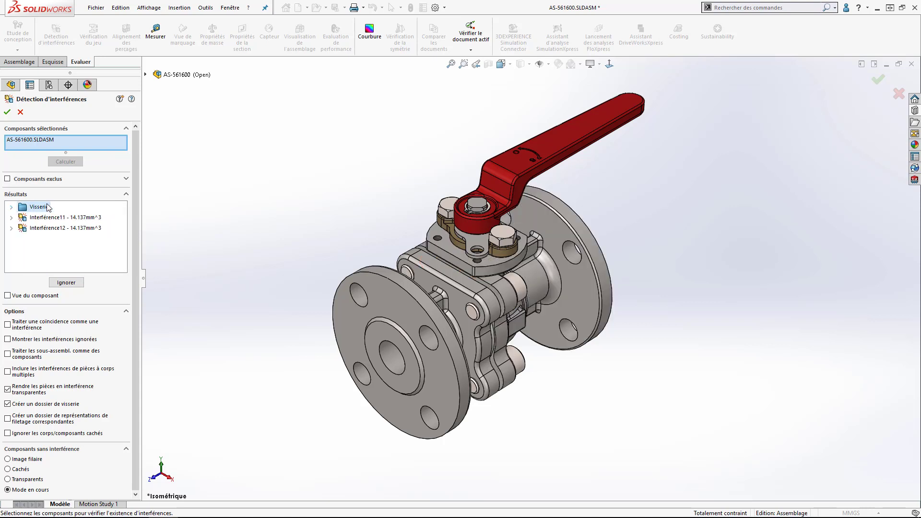
# Step: Inspect Interférence11 and Interférence12 outside the fastener folder, and Interférence1 inside it
pyautogui.click(51, 218)
pyautogui.click(57, 229)
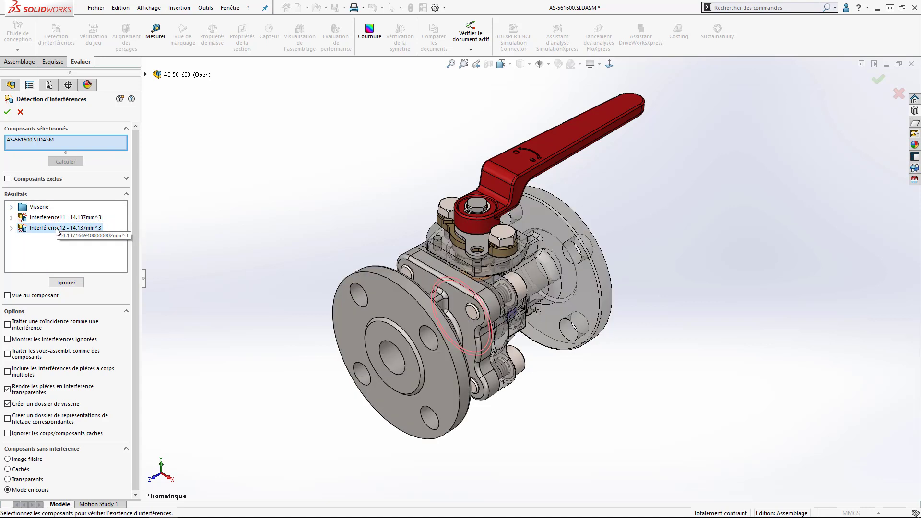
pyautogui.click(39, 208)
pyautogui.click(12, 208)
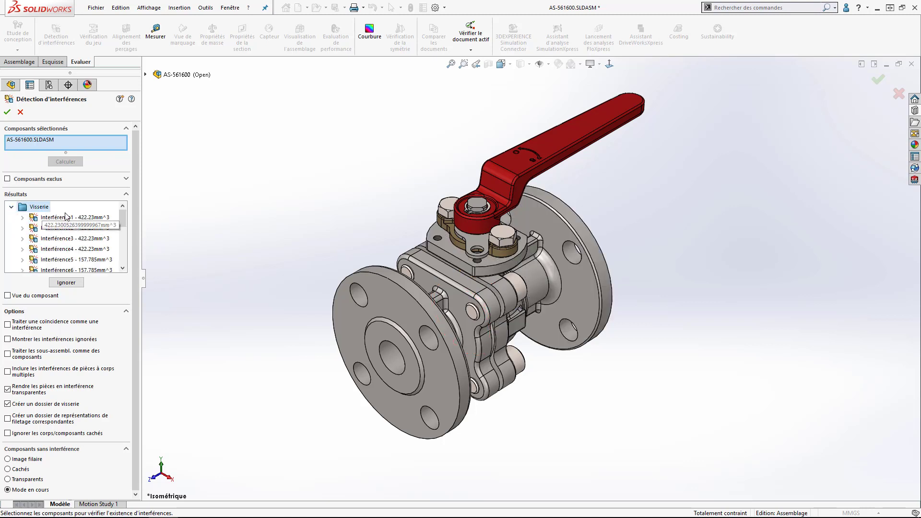
pyautogui.click(98, 218)
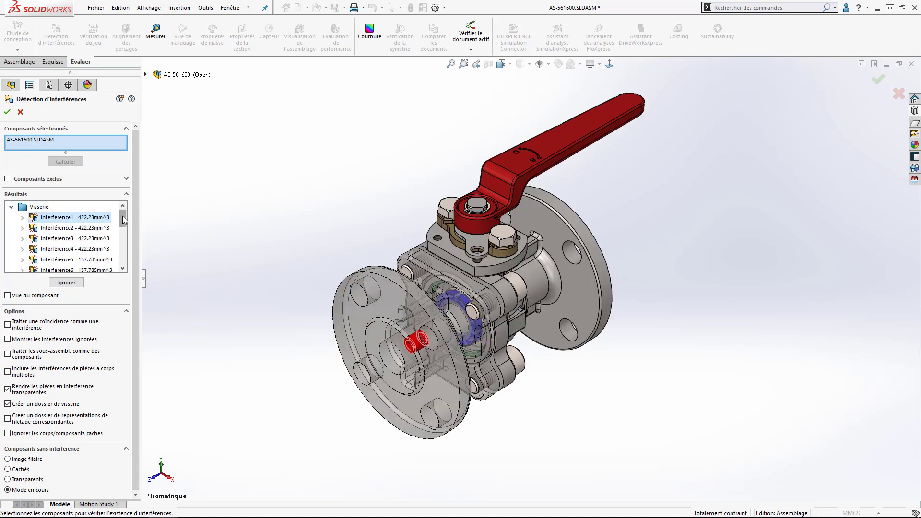
pyautogui.moveTo(124, 218)
pyautogui.mouseDown()
pyautogui.moveTo(126, 233)
pyautogui.moveTo(125, 218)
pyautogui.mouseUp()
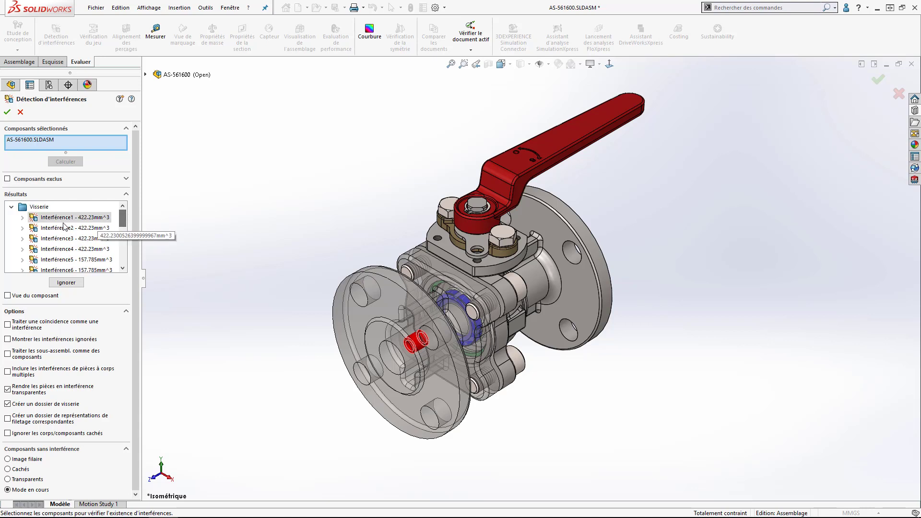
# Step: Group matching cosmetic thread interferences into their own folder and inspect Interférence9 and Interférence10 inside it
pyautogui.click(8, 419)
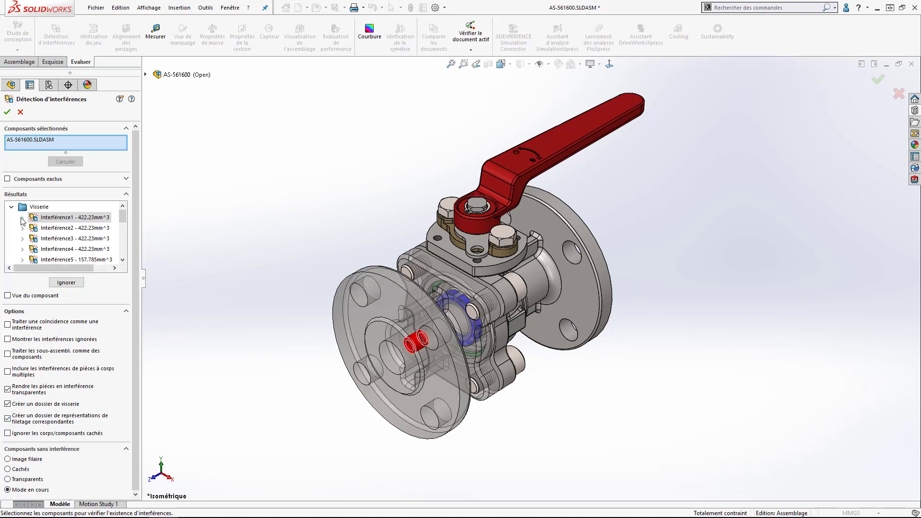
pyautogui.click(15, 210)
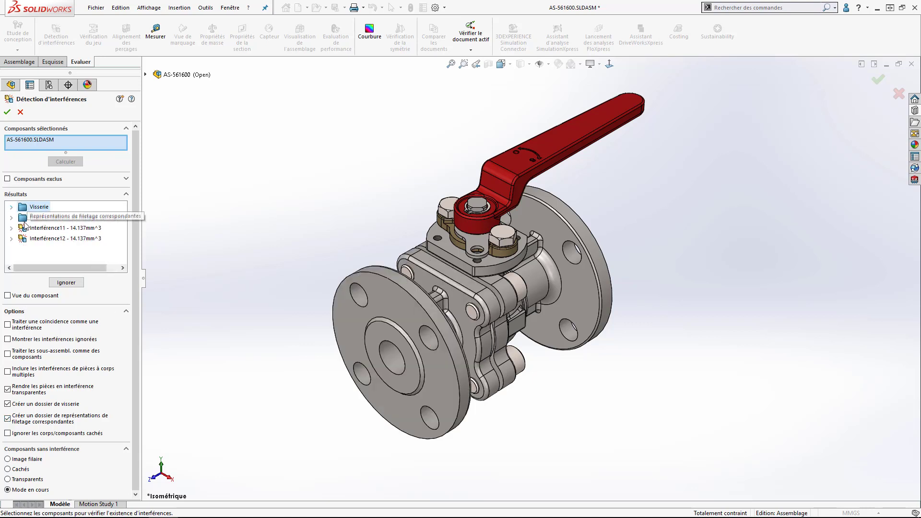
pyautogui.doubleClick(46, 217)
pyautogui.click(52, 228)
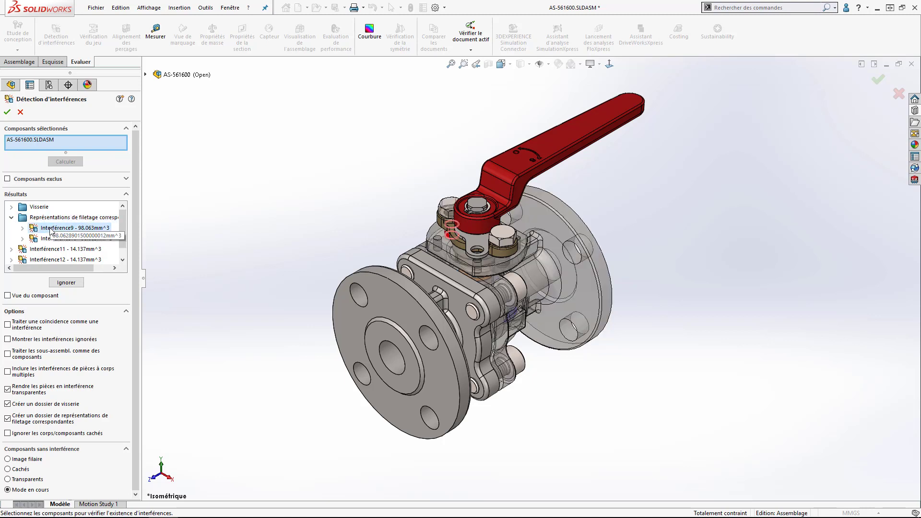
pyautogui.click(50, 238)
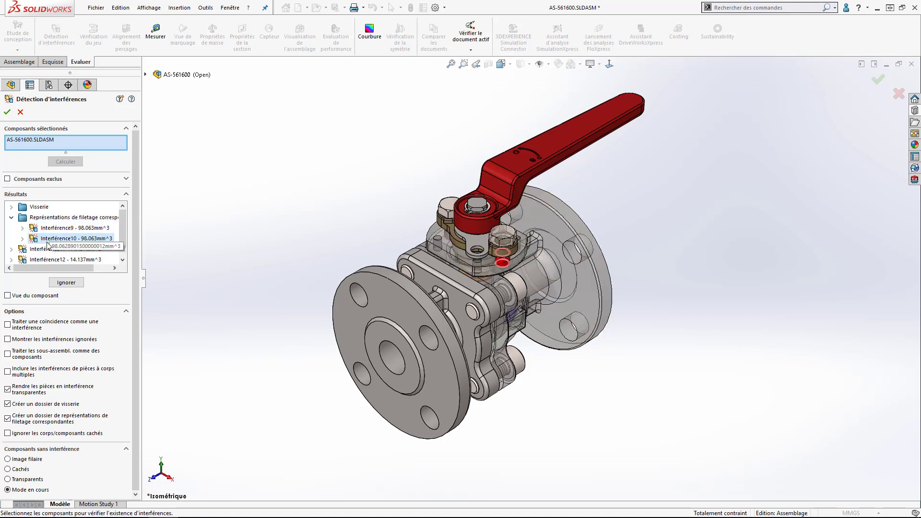
pyautogui.click(12, 217)
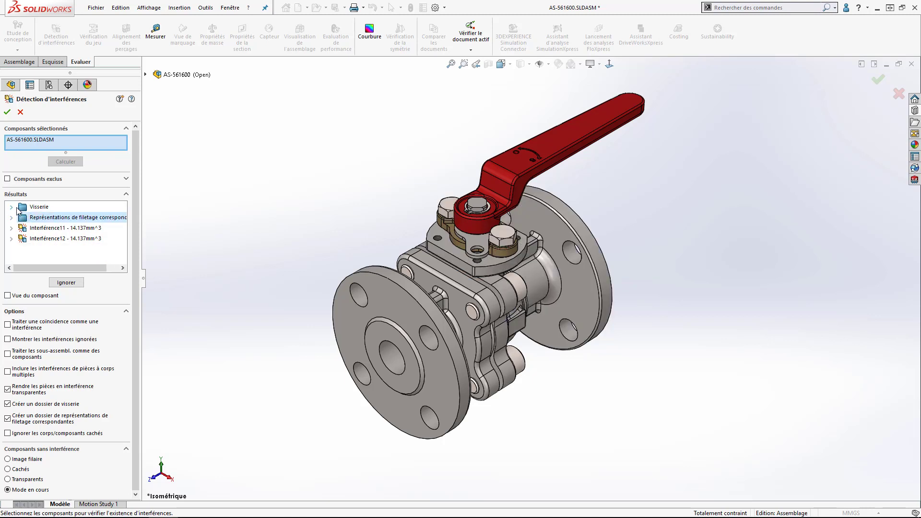
# Step: Inspect the first two interferences in the fastener folder and accept the interference detection
pyautogui.doubleClick(32, 208)
pyautogui.click(52, 218)
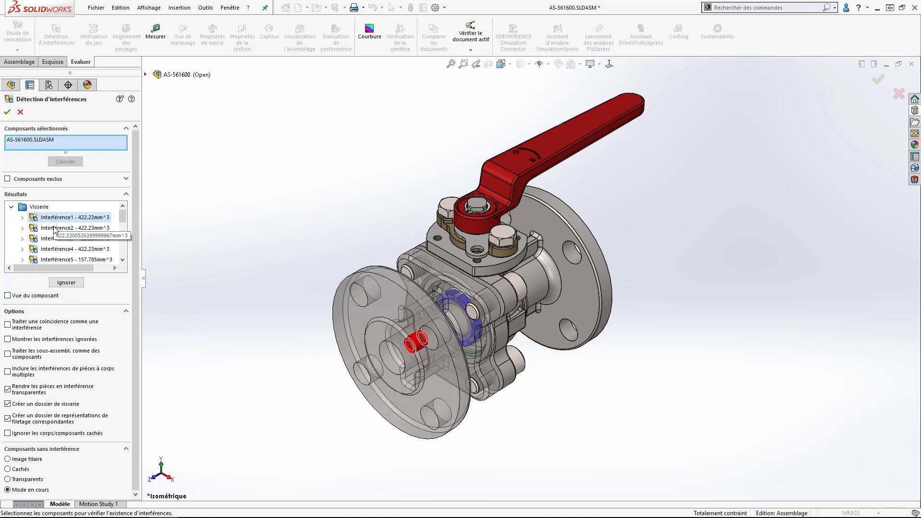
pyautogui.click(54, 229)
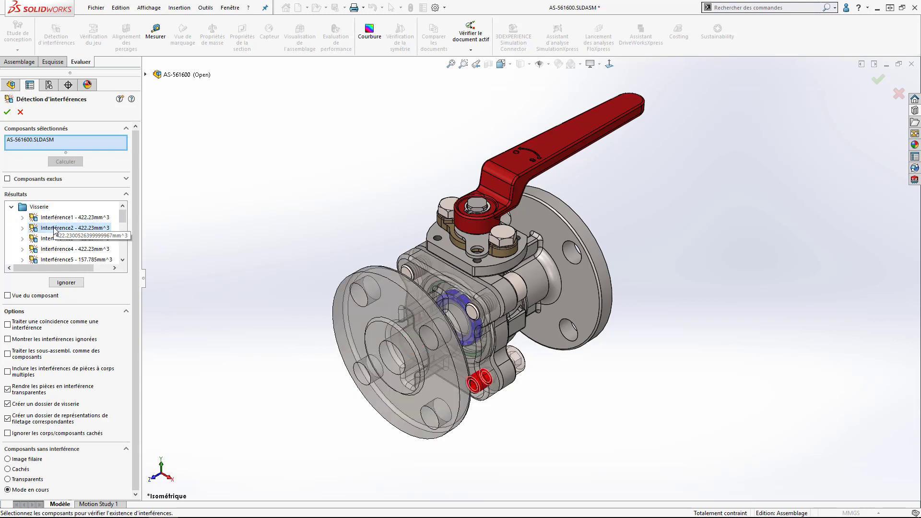
pyautogui.click(7, 112)
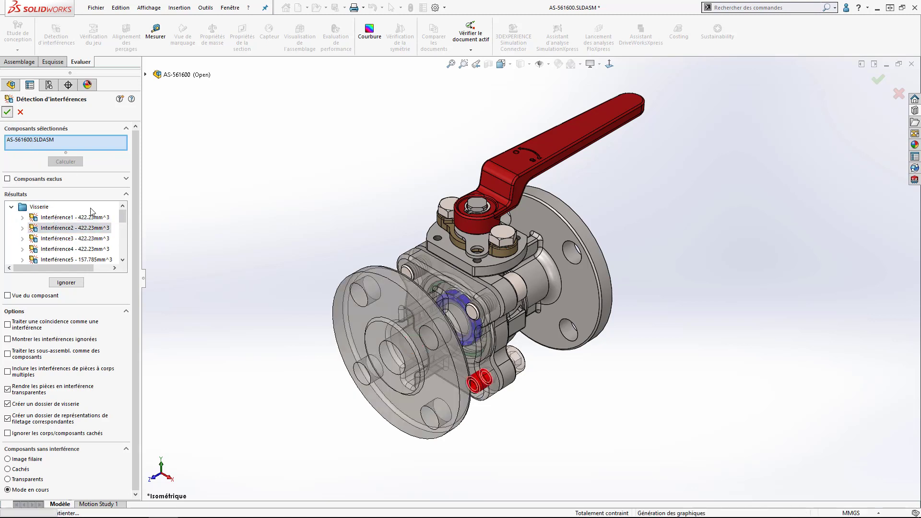
# Step: Select every component identical to the lower socket head cap screw on the valve body
pyautogui.moveTo(596, 386); pyautogui.dragTo(502, 367, button='middle')
pyautogui.click(497, 363)
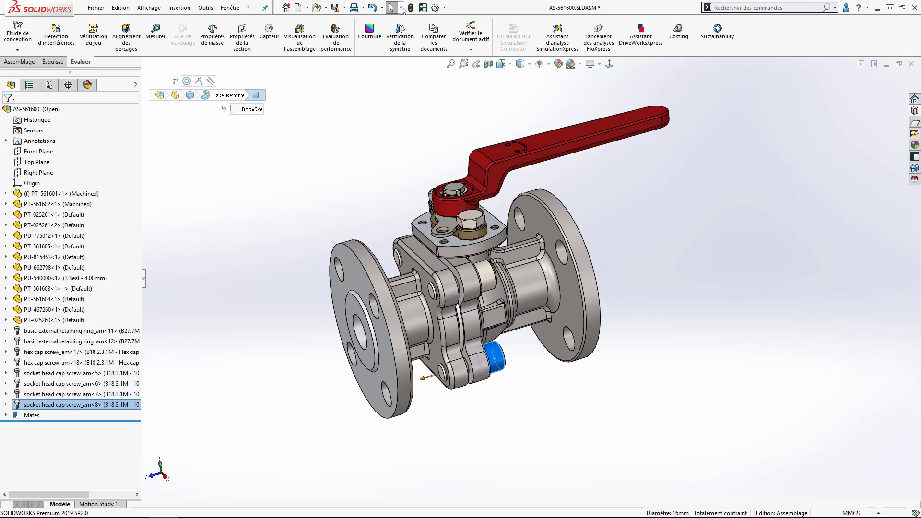
pyautogui.click(401, 8)
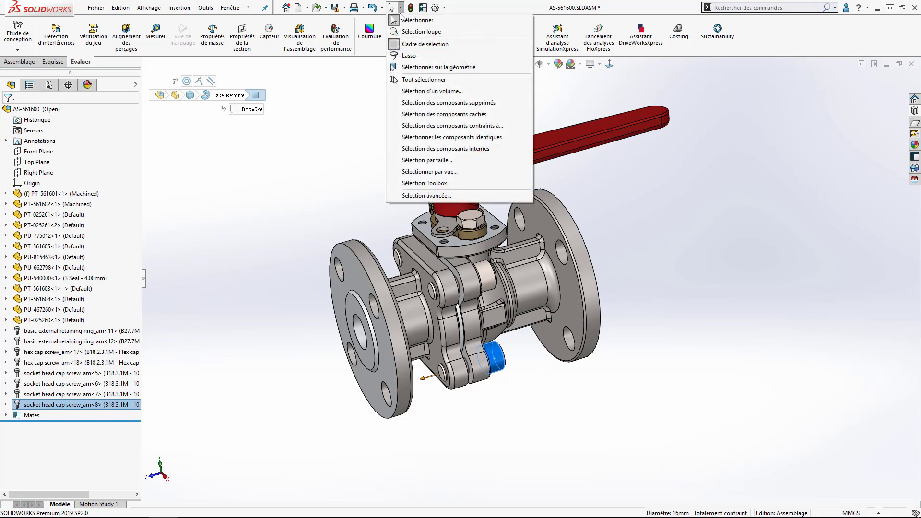
pyautogui.click(453, 138)
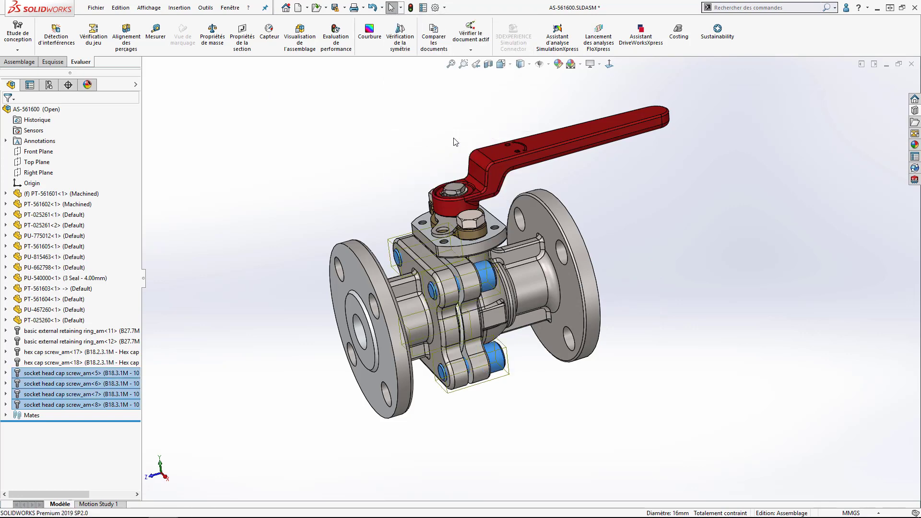
# Step: Switch the selected socket head cap screws to configuration B18.3.1M - 8 x 1.25 x 25 Hex SHCS -- 25CHX and return to the isometric view
pyautogui.rightClick(136, 382)
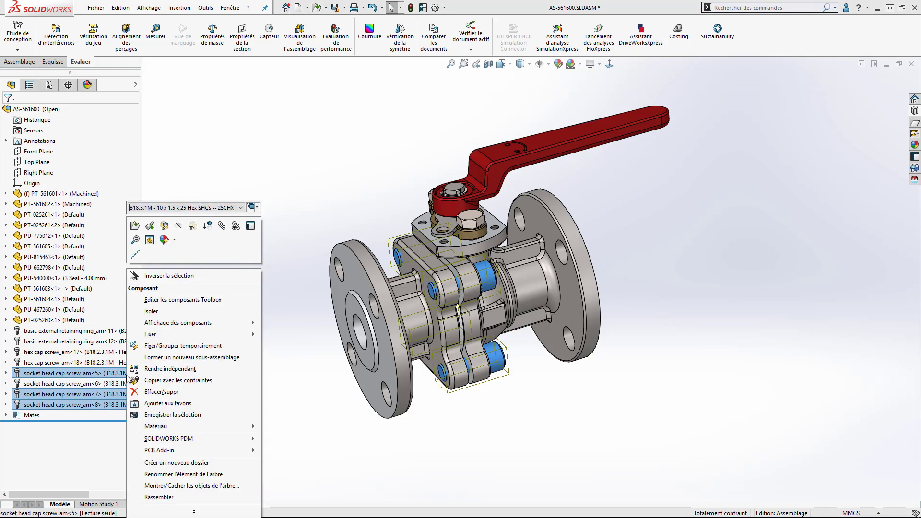
pyautogui.click(240, 207)
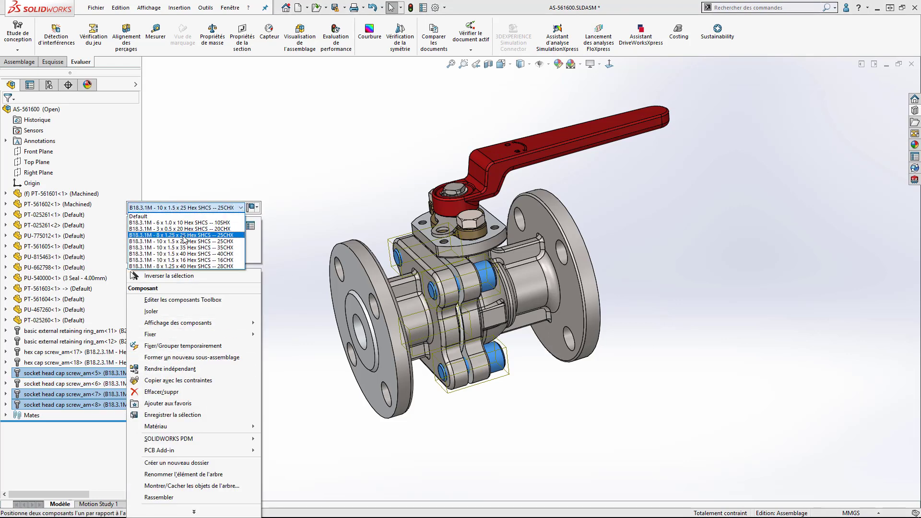
pyautogui.click(184, 236)
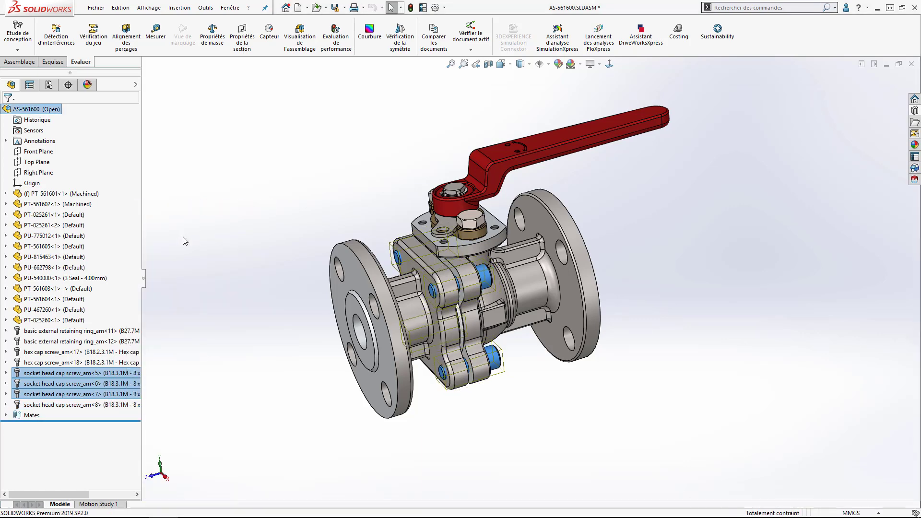
pyautogui.click(184, 240)
pyautogui.moveTo(191, 241); pyautogui.dragTo(161, 219, button='middle')
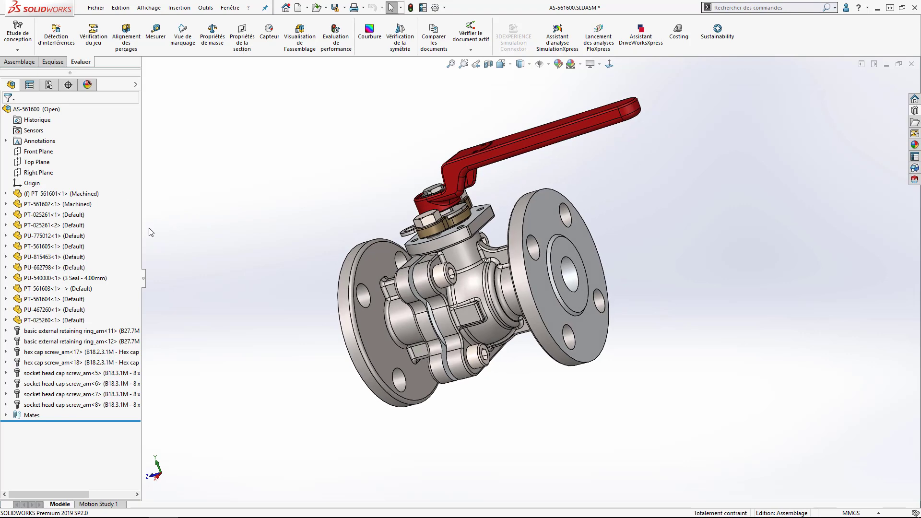
pyautogui.hotkey('ctrl', '7')
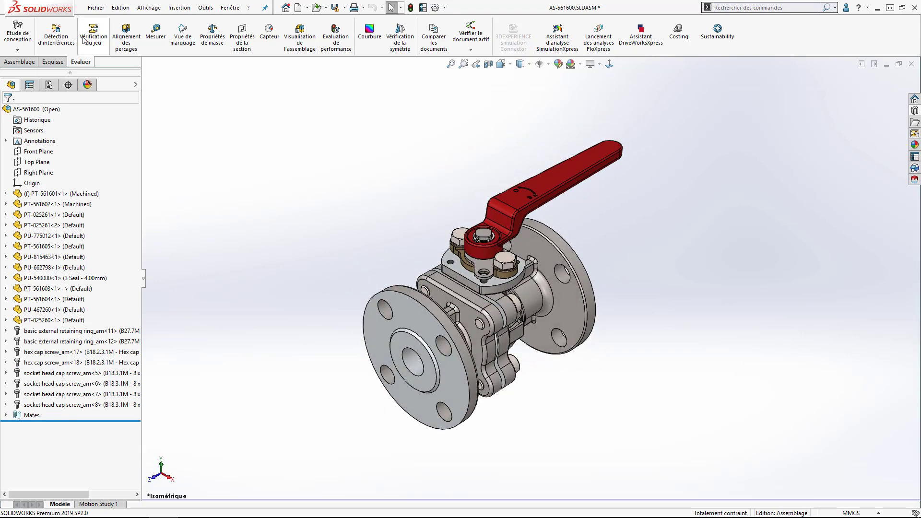
# Step: Rerun interference detection on the valve assembly and review the list in the matching cosmetic thread folder
pyautogui.click(66, 48)
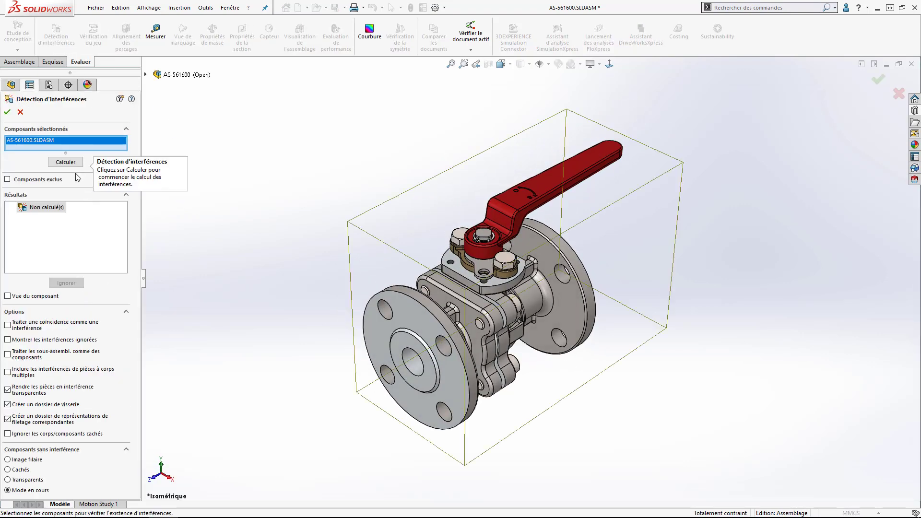
pyautogui.click(66, 162)
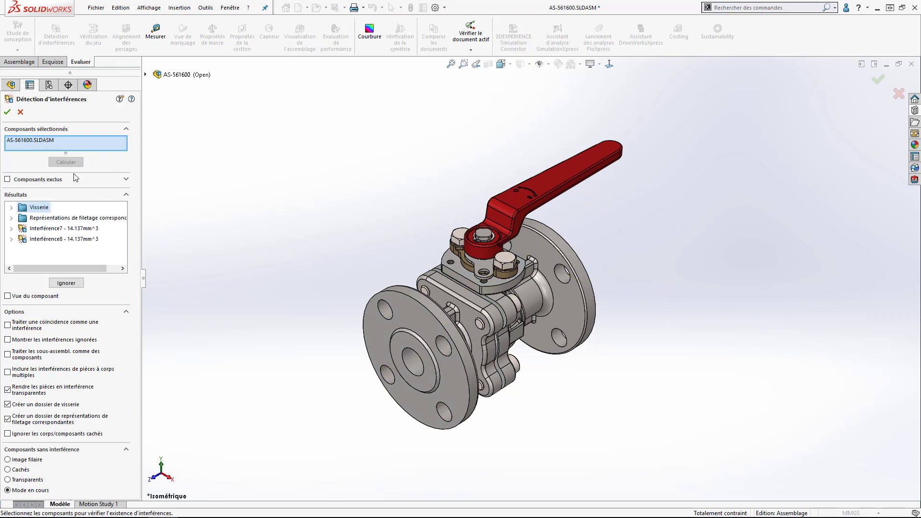
pyautogui.click(11, 218)
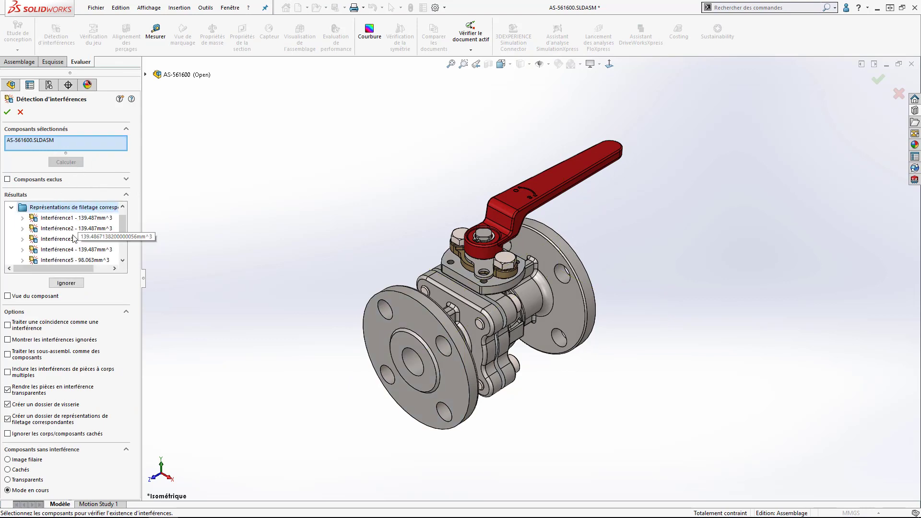
pyautogui.scroll(1, 72, 239)
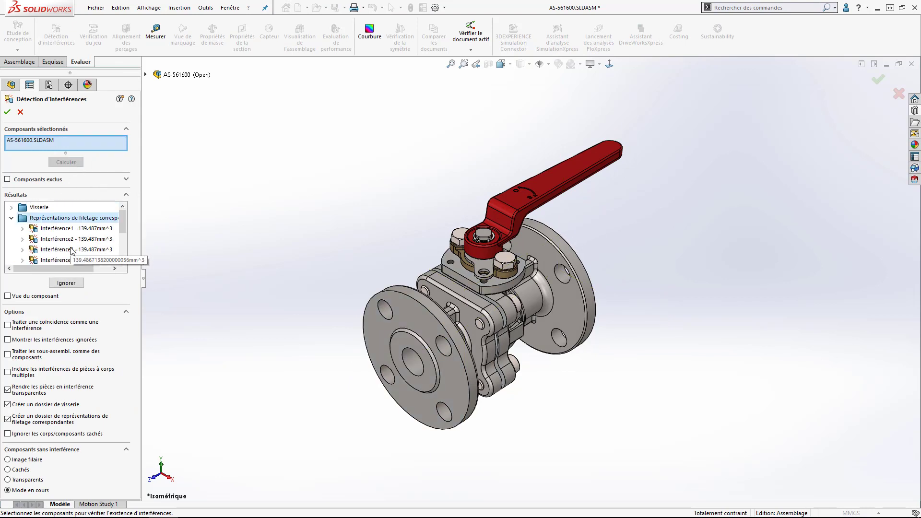
pyautogui.click(11, 218)
# Step: Inspect Interférence9 and Interférence10 in the fastener folder, examining closely where the handle meets the hex cap screw head
pyautogui.click(11, 208)
pyautogui.click(56, 218)
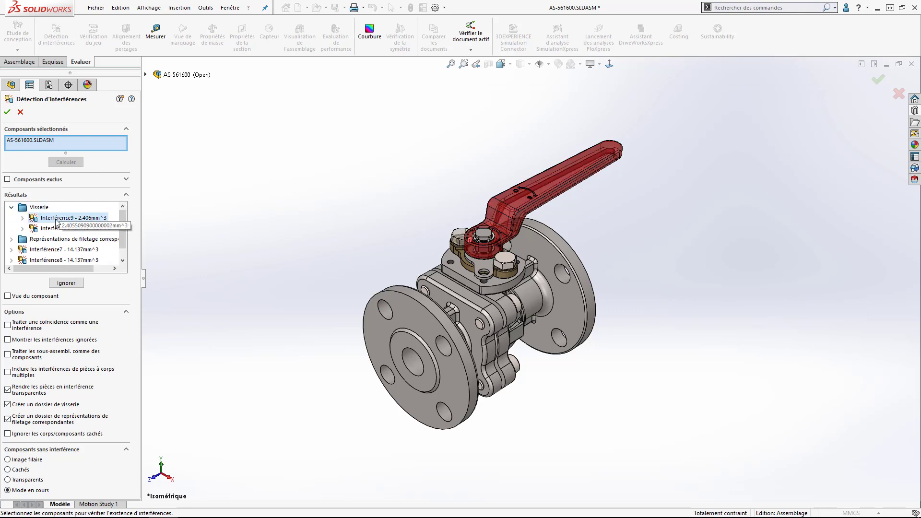
pyautogui.click(57, 228)
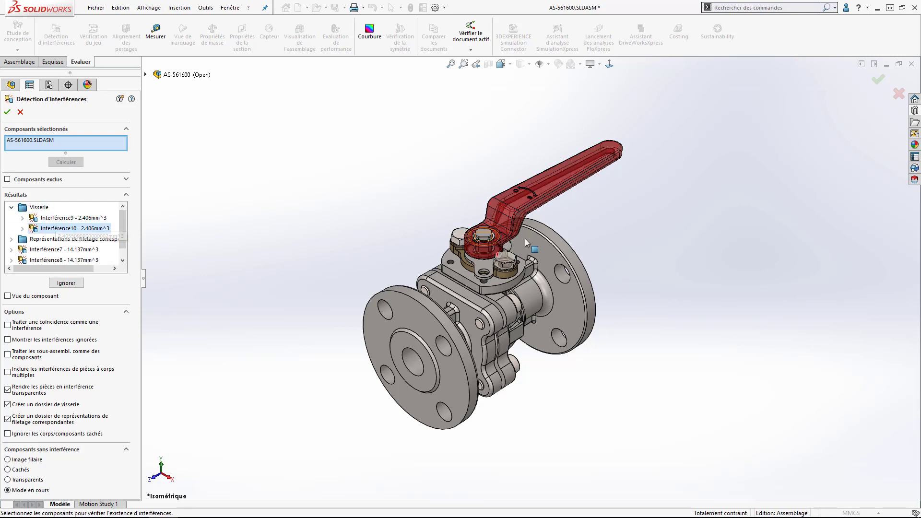
pyautogui.scroll(-5, 508, 254)
pyautogui.scroll(-5, 499, 259)
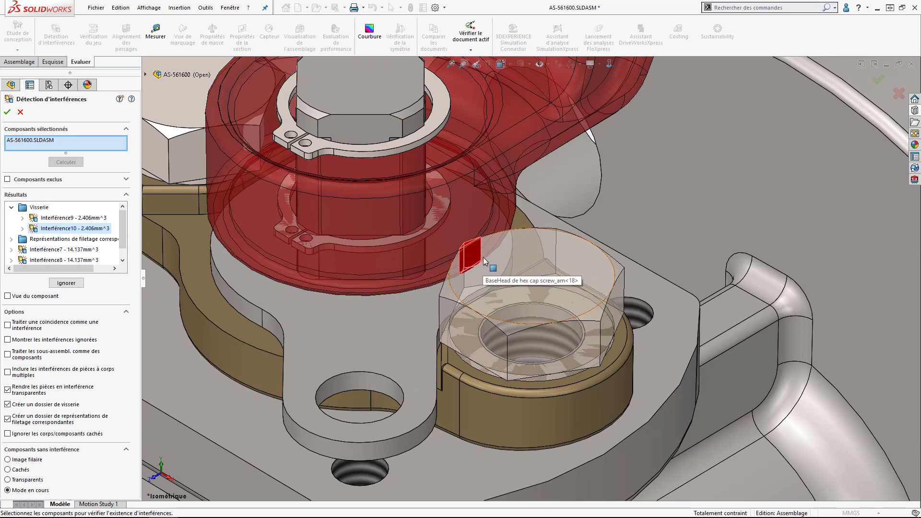
pyautogui.scroll(10, 482, 258)
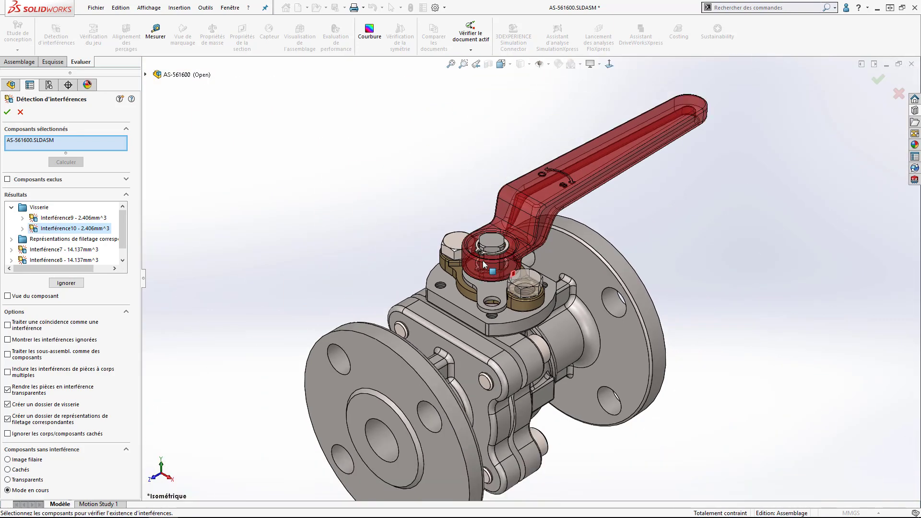
pyautogui.click(12, 208)
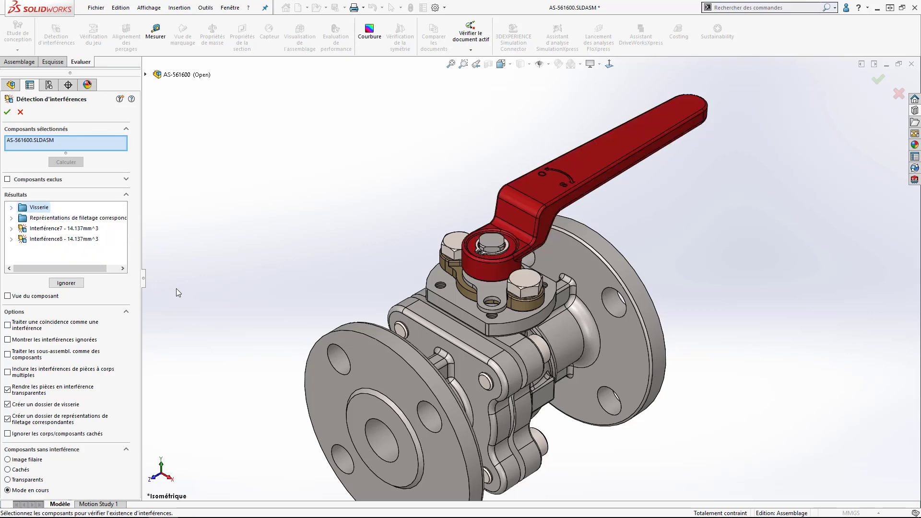
# Step: Inspect Interférence7, enable ignoring hidden bodies and components, and accept the interference detection
pyautogui.click(74, 229)
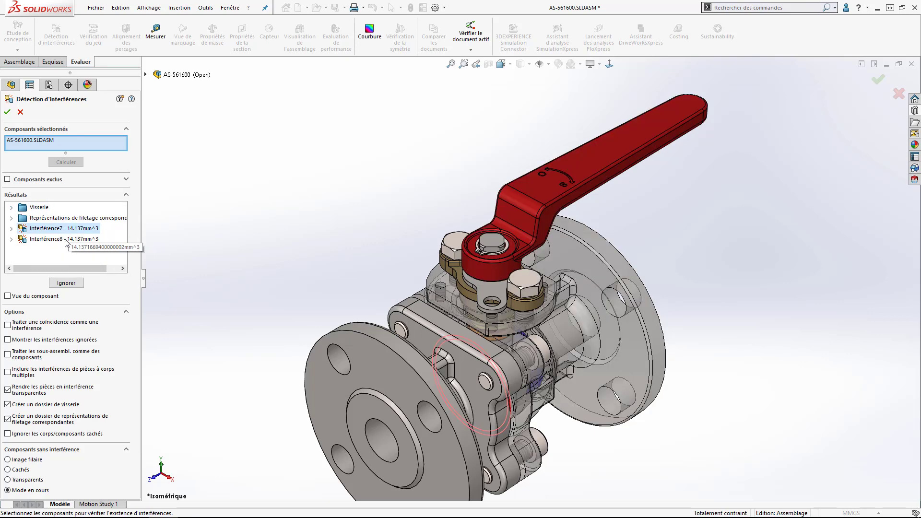
pyautogui.click(62, 435)
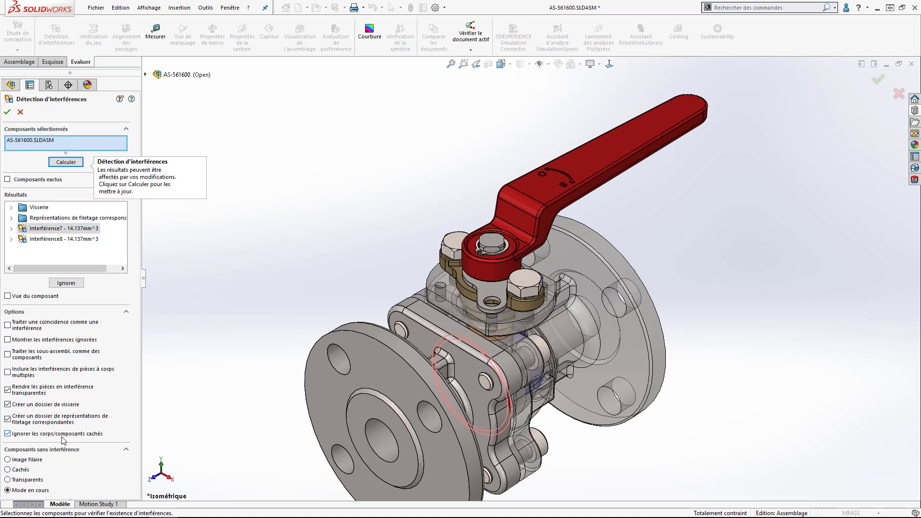
pyautogui.click(7, 112)
# Step: Hide the green seal ring PU-775012 inside the valve body, temporarily hiding the front flange PT-561602 to reach it
pyautogui.press('Tab')
pyautogui.scroll(-5, 488, 417)
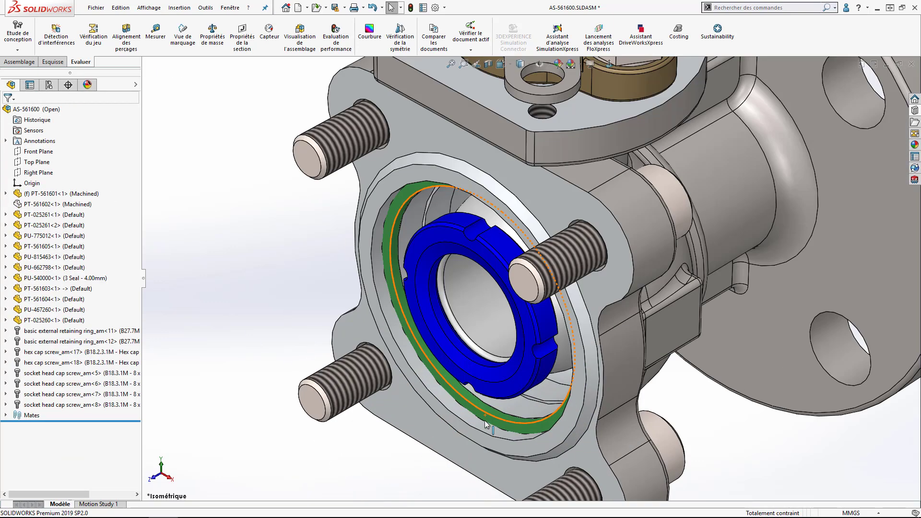
pyautogui.press('Tab')
pyautogui.scroll(5, 488, 416)
pyautogui.hotkey('shift', 'Tab')
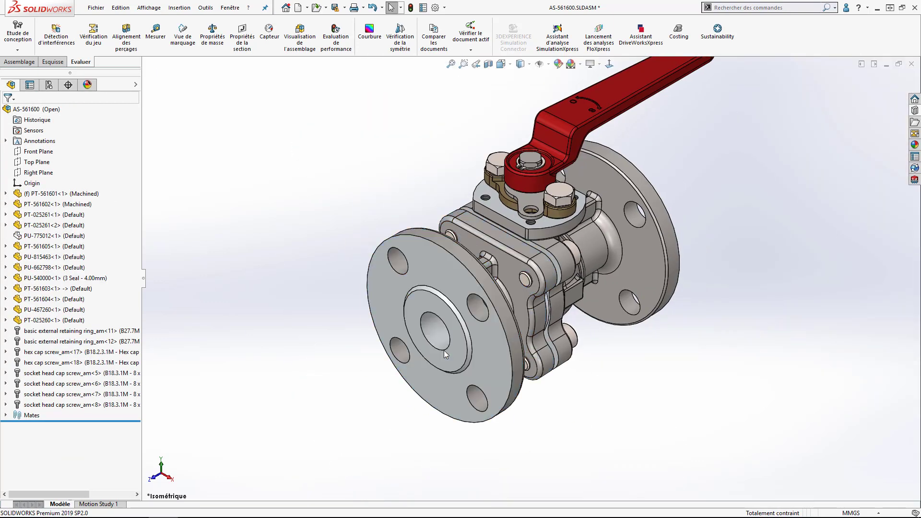
# Step: Recalculate the valve assembly's interferences with hidden components ignored and accept the detection
pyautogui.click(56, 41)
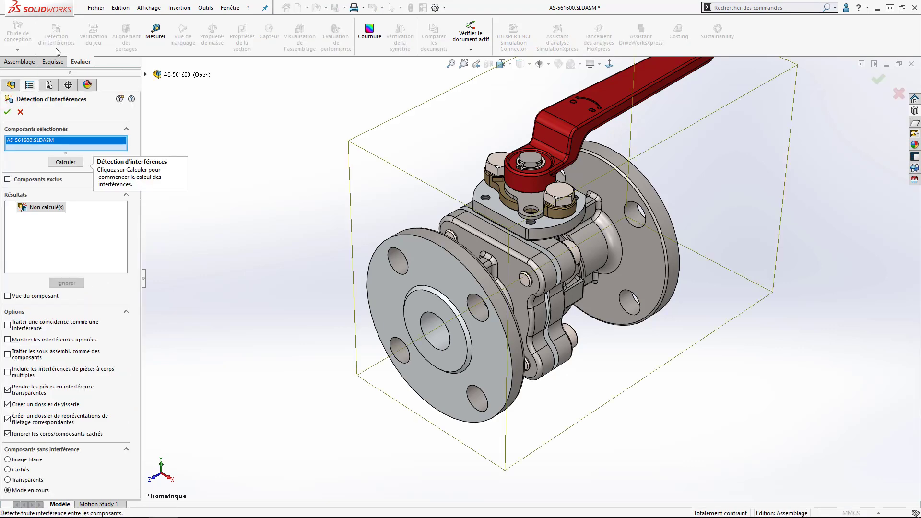
pyautogui.click(72, 162)
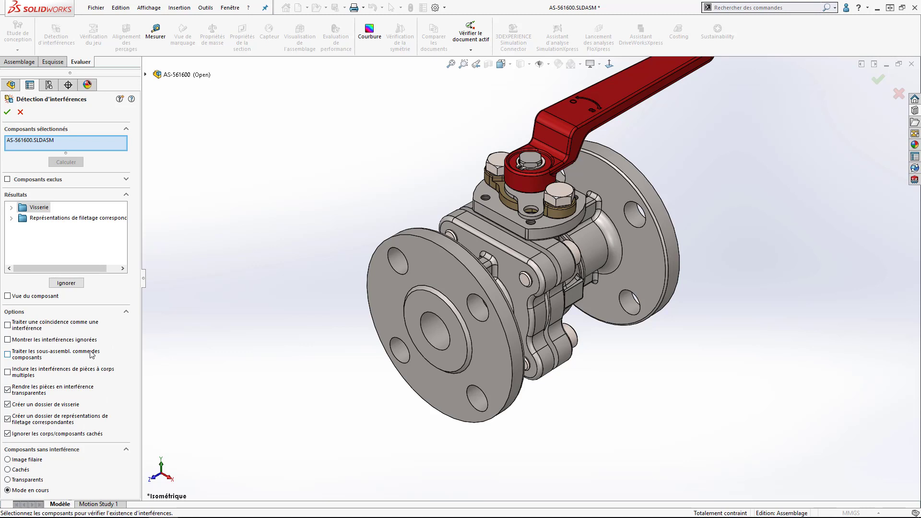
pyautogui.click(7, 112)
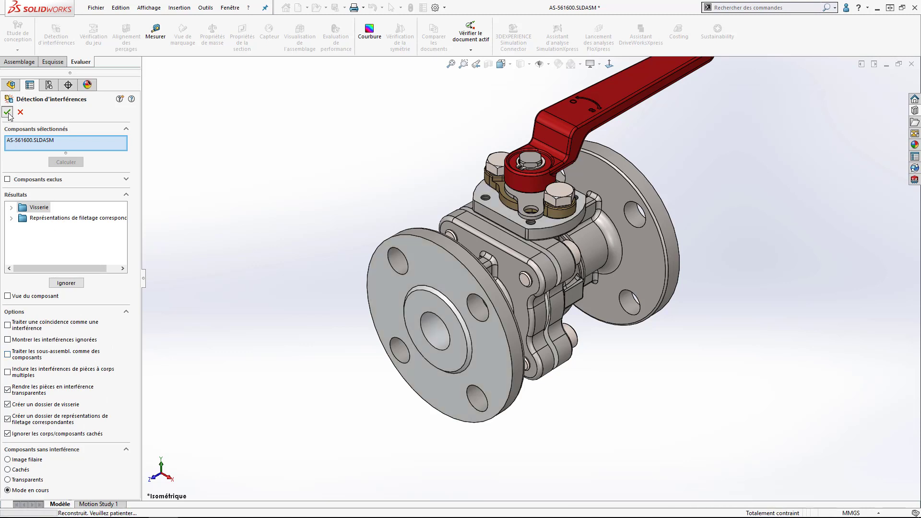
# Step: Create a new assembly from AS-561600 and place the valve in its Open configuration at the origin
pyautogui.click(308, 8)
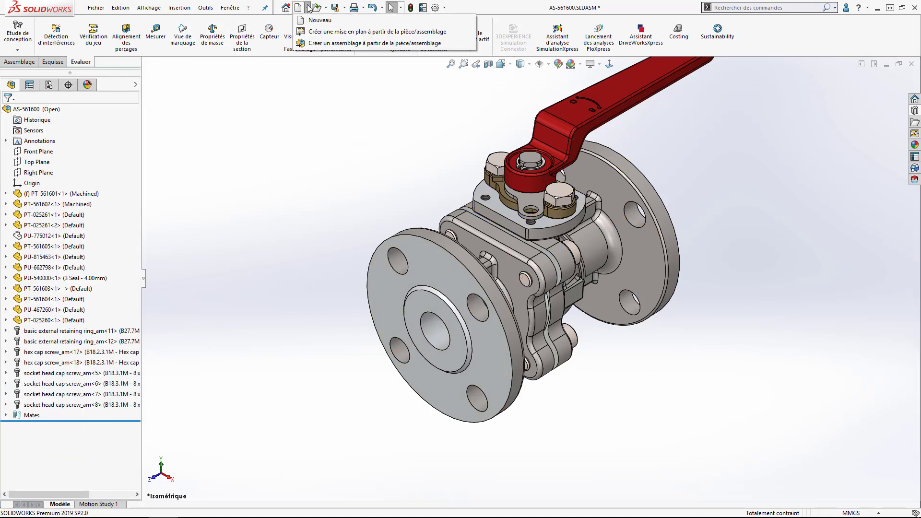
pyautogui.click(317, 42)
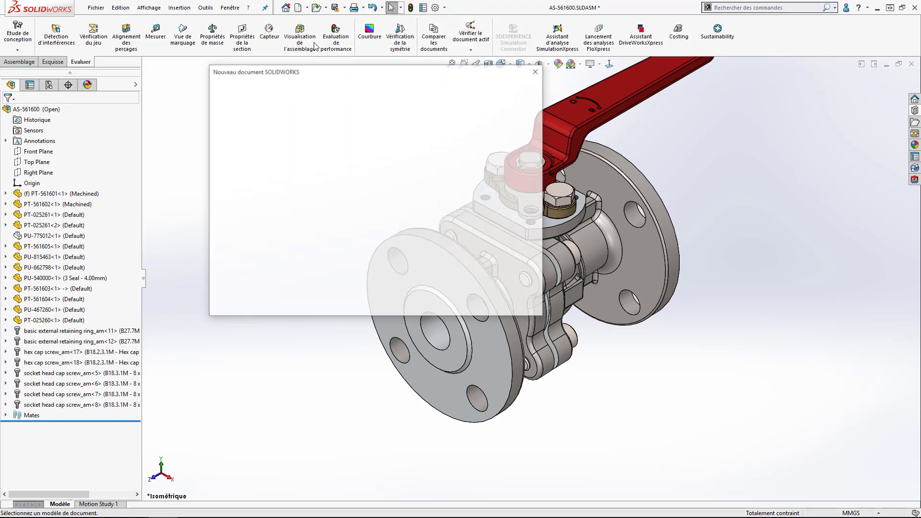
pyautogui.click(421, 299)
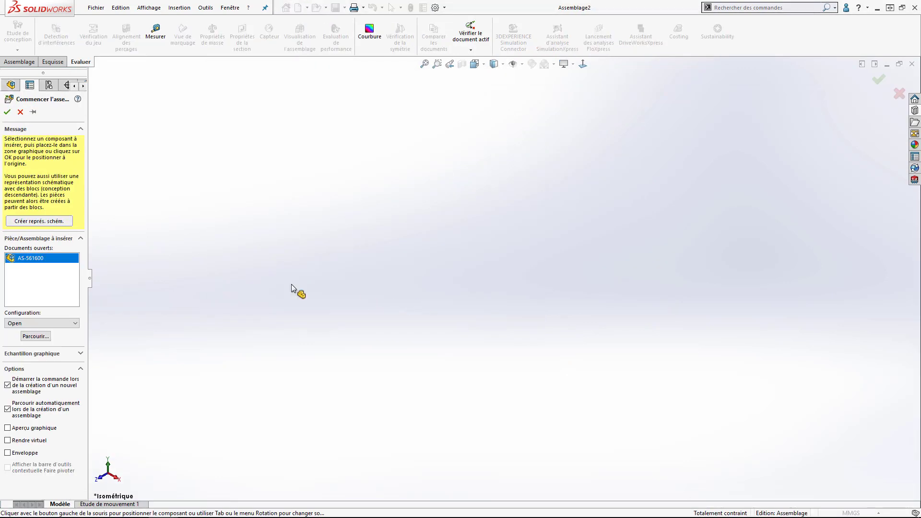
pyautogui.click(8, 112)
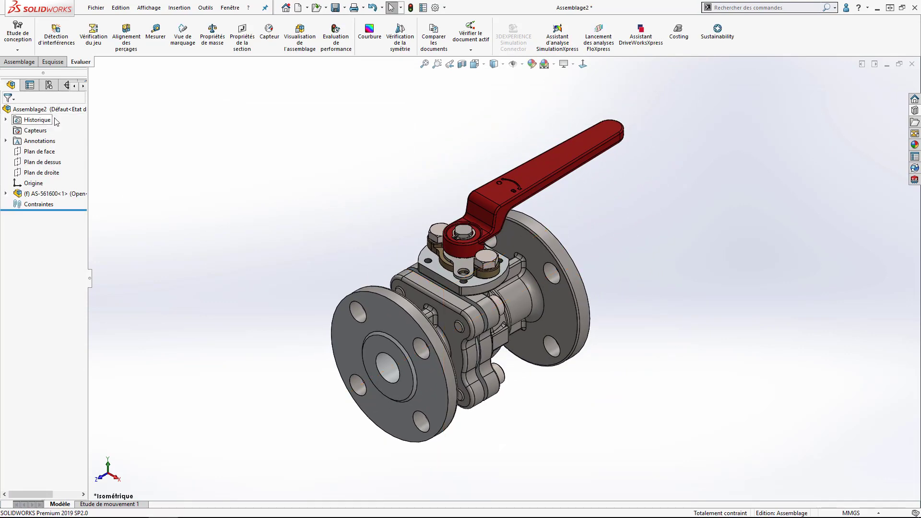
# Step: Run interference detection on the new valve assembly with subassemblies treated as components
pyautogui.click(56, 34)
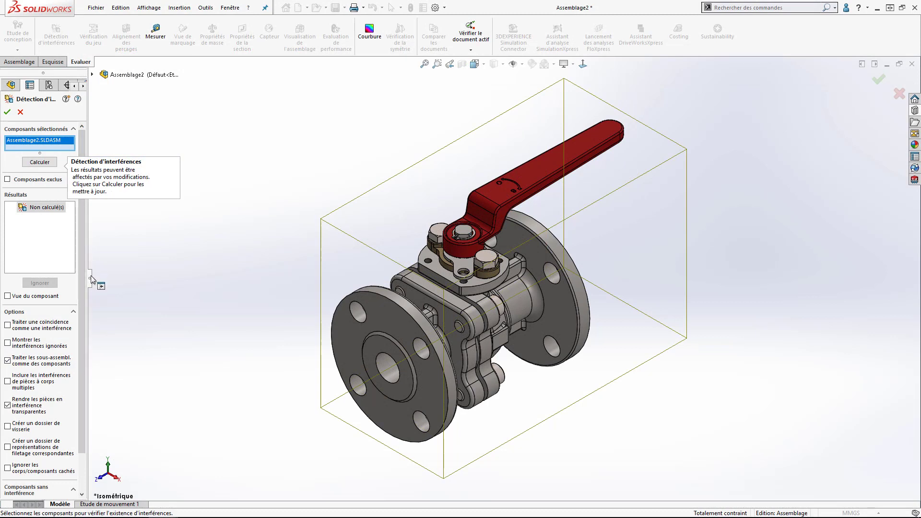
pyautogui.moveTo(91, 279); pyautogui.dragTo(164, 239)
pyautogui.click(88, 163)
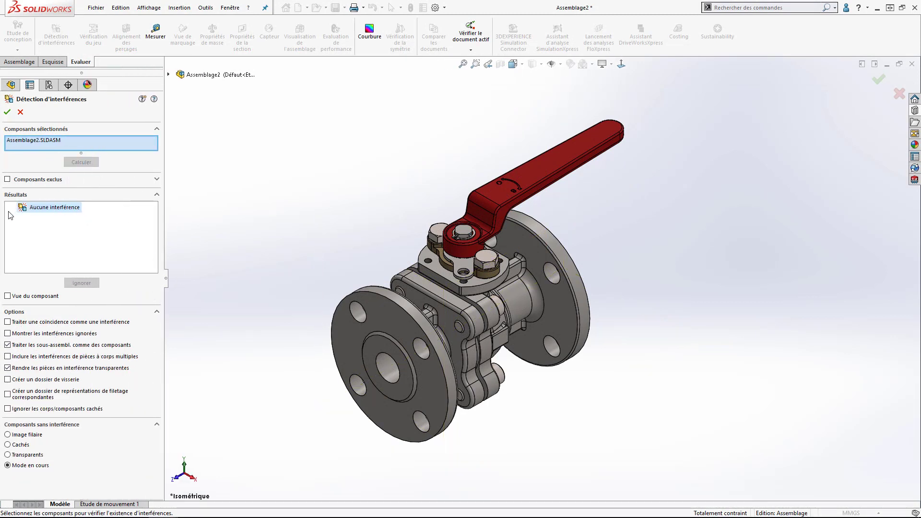
# Step: Turn off treating subassemblies as components, recalculate the interferences, and accept the detection
pyautogui.click(8, 345)
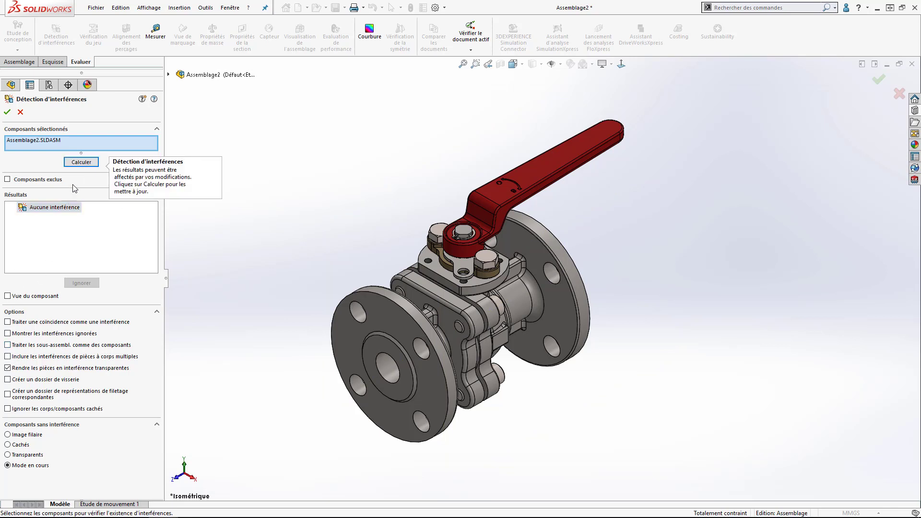
pyautogui.click(81, 161)
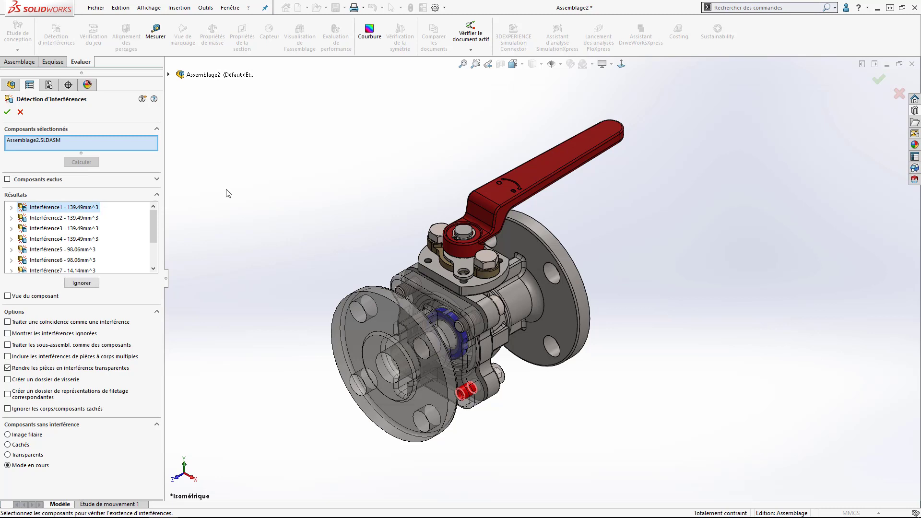
pyautogui.click(8, 113)
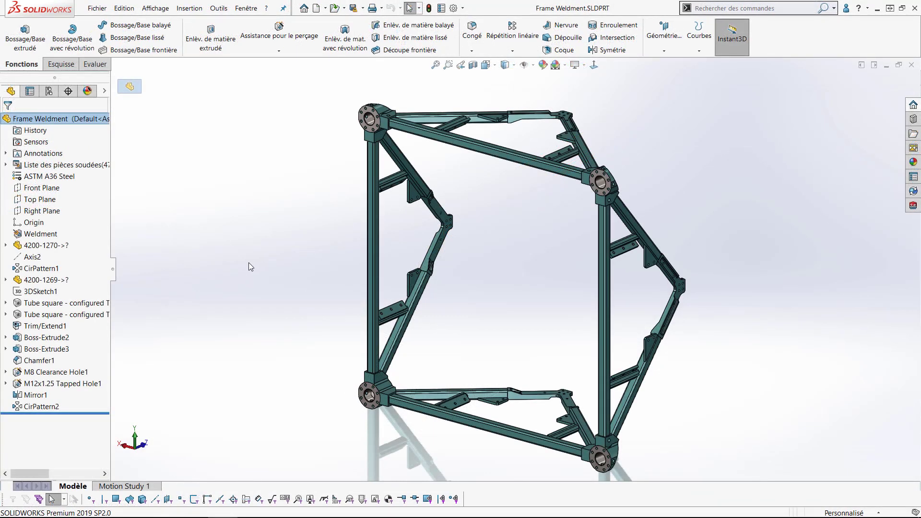
# Step: Create a new assembly from the Frame Weldment part using the Assemblage CADMES template and place it at the origin
pyautogui.click(325, 8)
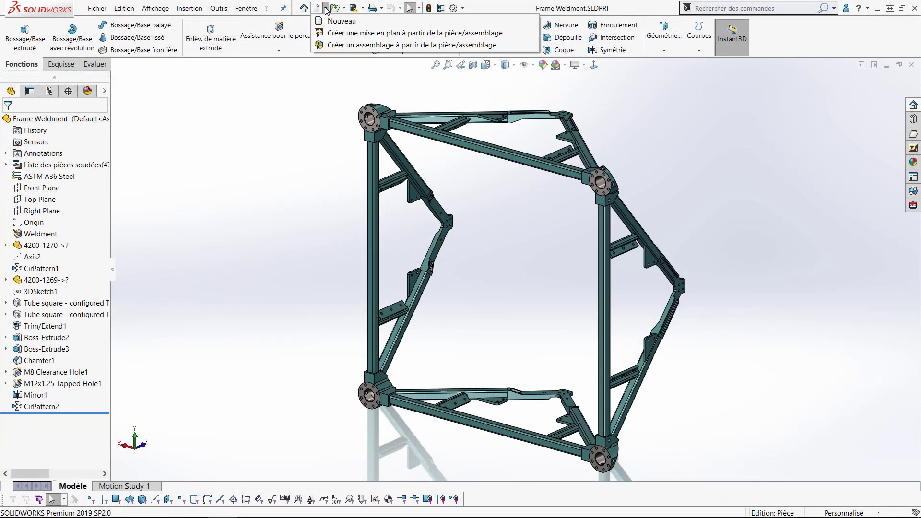
pyautogui.click(332, 48)
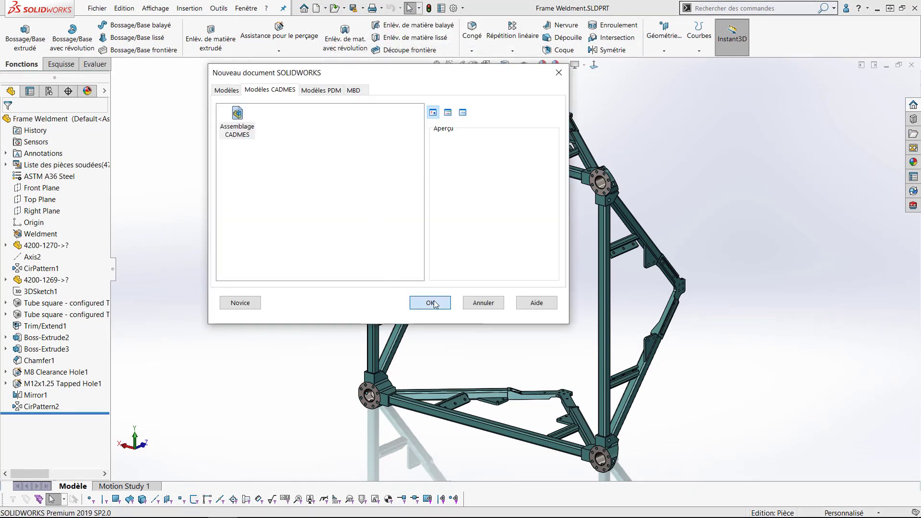
pyautogui.click(430, 302)
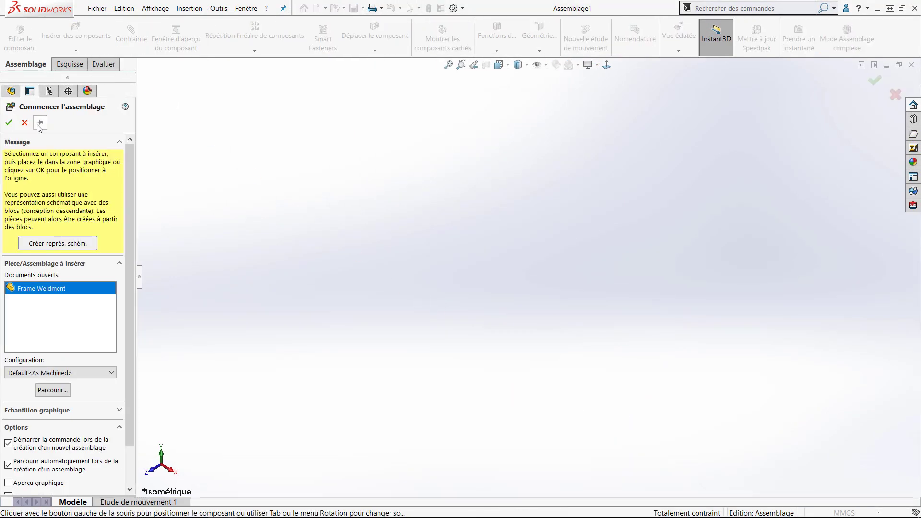
pyautogui.click(9, 122)
# Step: Run interference detection on the frame assembly with multibody part interferences included
pyautogui.click(102, 63)
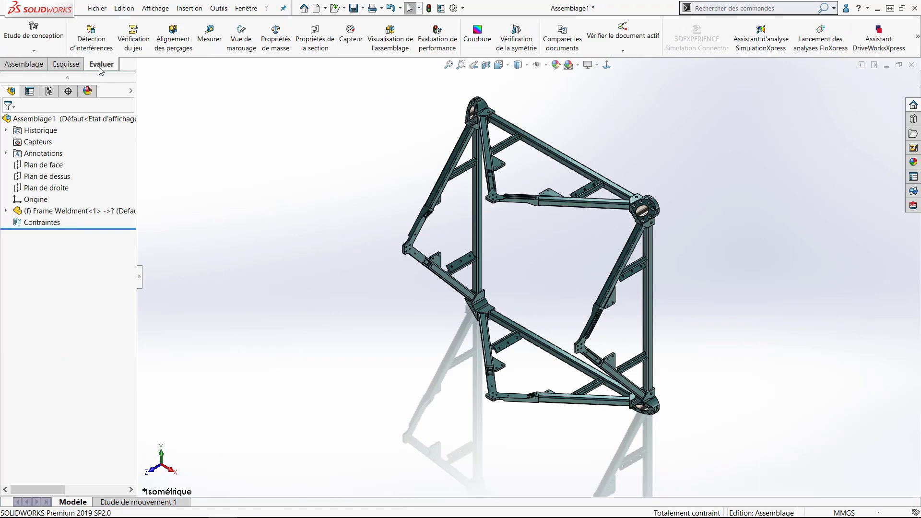
pyautogui.click(105, 41)
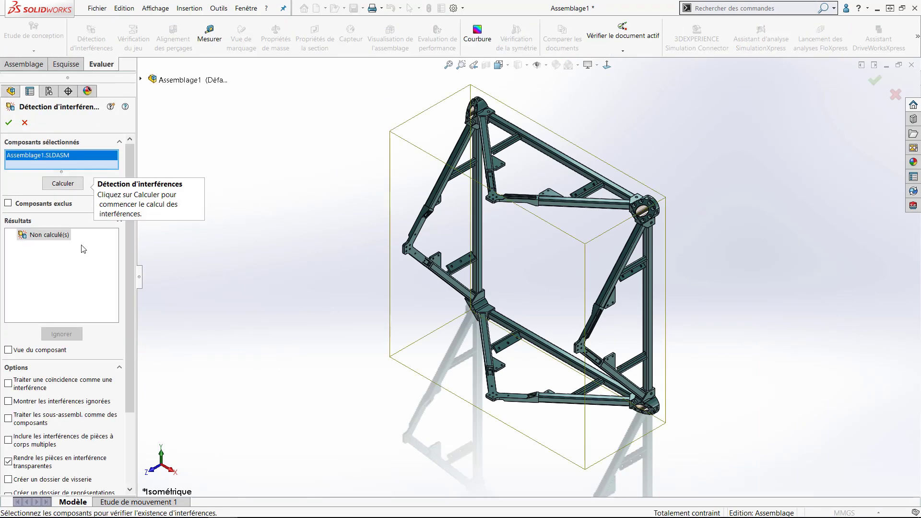
pyautogui.scroll(-3, 84, 249)
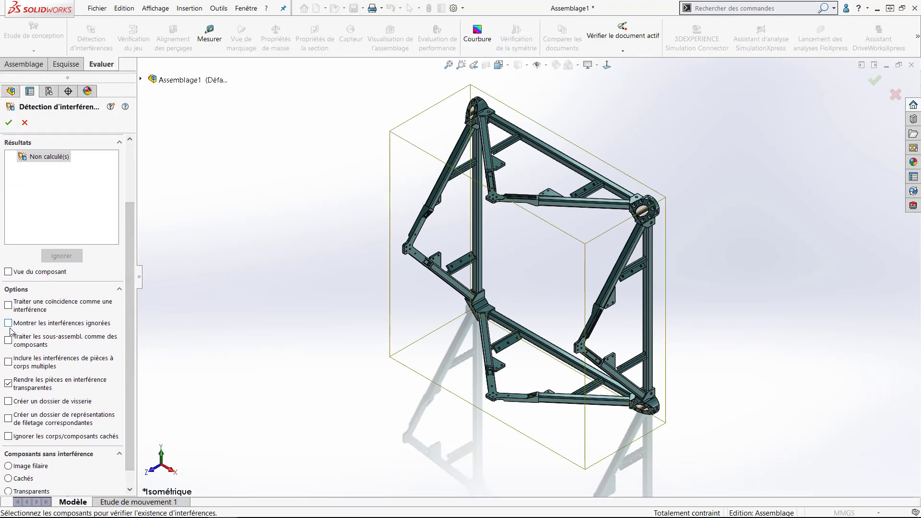
pyautogui.click(9, 362)
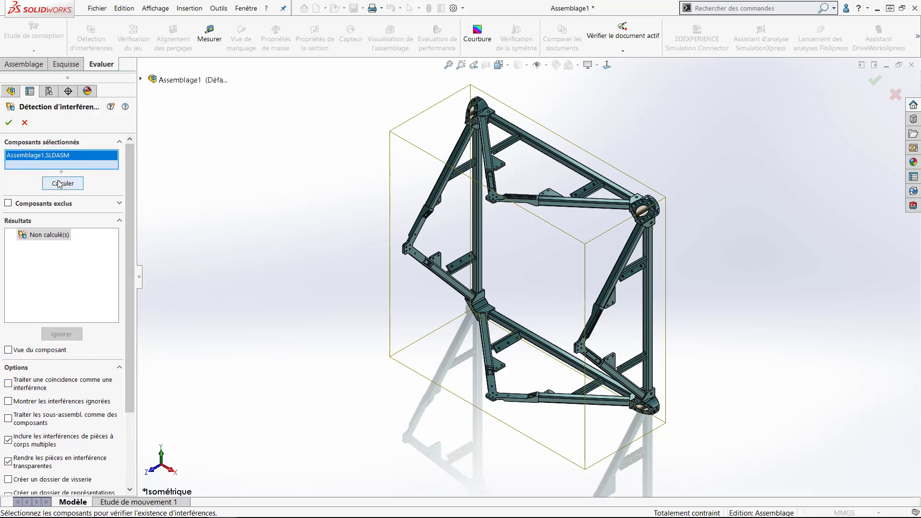
pyautogui.click(59, 184)
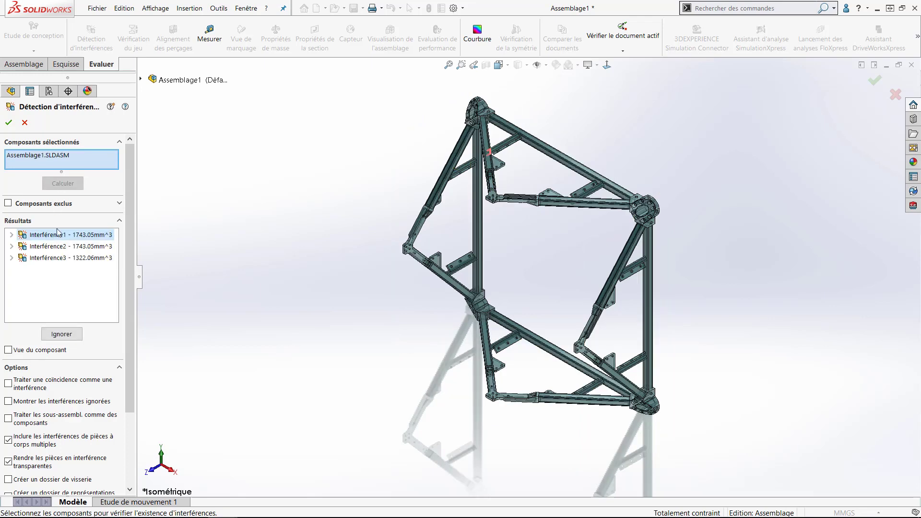
# Step: Inspect Interférence2 and Interférence3 between the frame's bodies and accept the interference detection
pyautogui.click(56, 246)
pyautogui.click(60, 259)
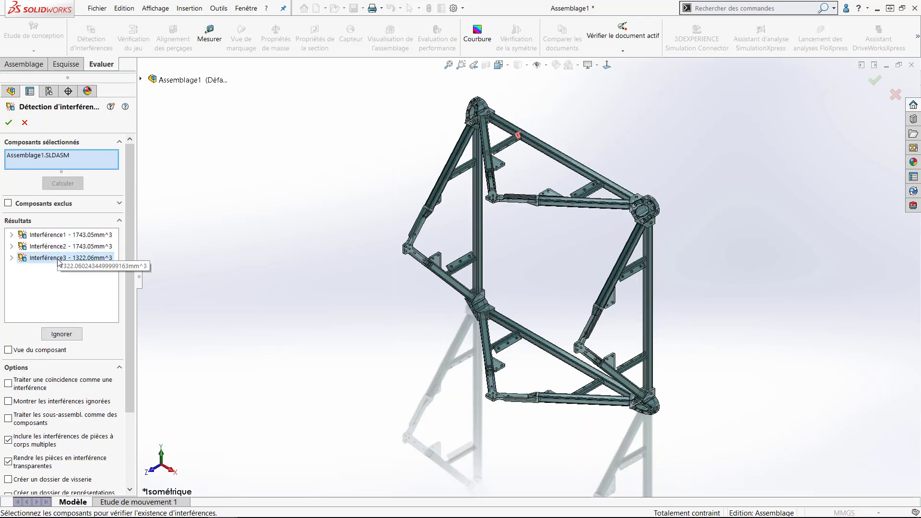
pyautogui.click(9, 123)
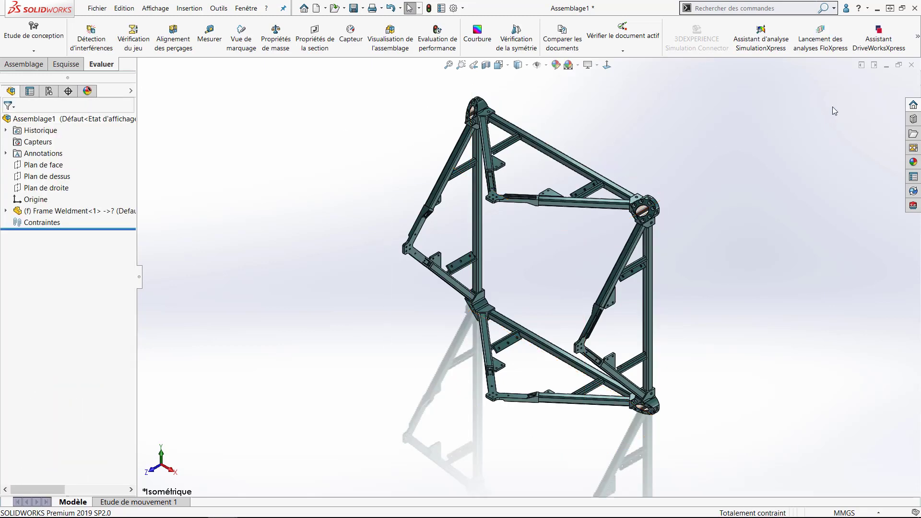
# Step: Close the frame assembly without saving and calculate the interferences between the bodies of the Frame Weldment part
pyautogui.click(911, 65)
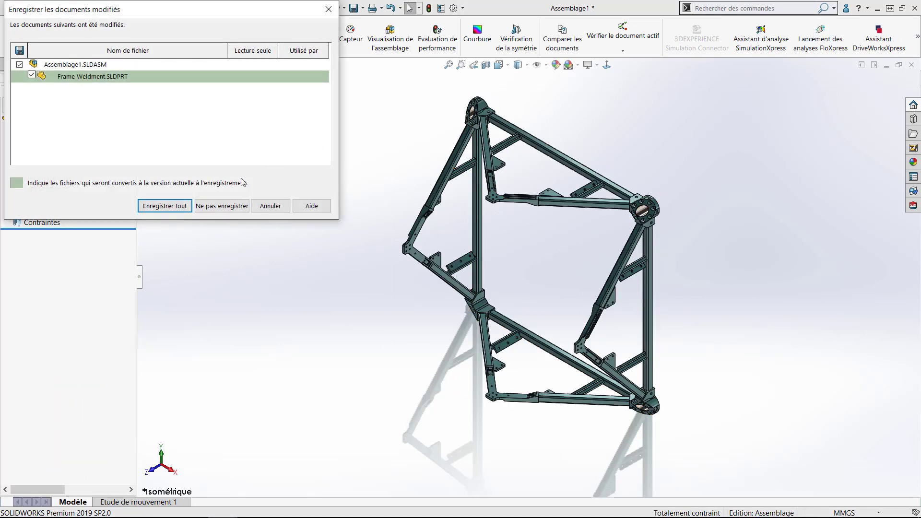
pyautogui.click(222, 206)
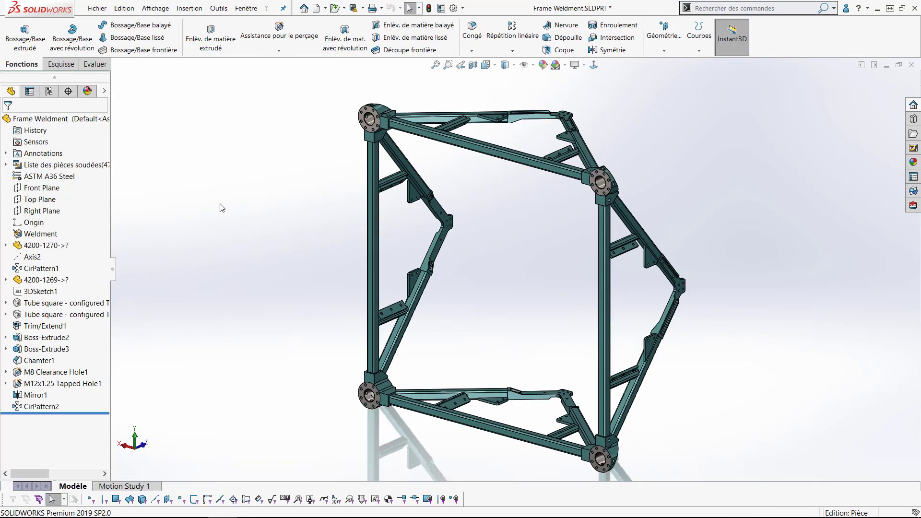
pyautogui.click(99, 67)
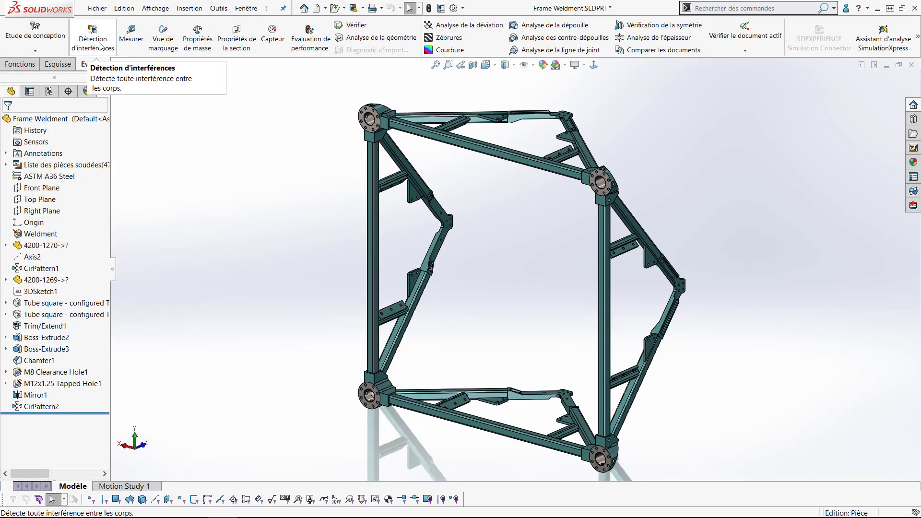
pyautogui.click(100, 46)
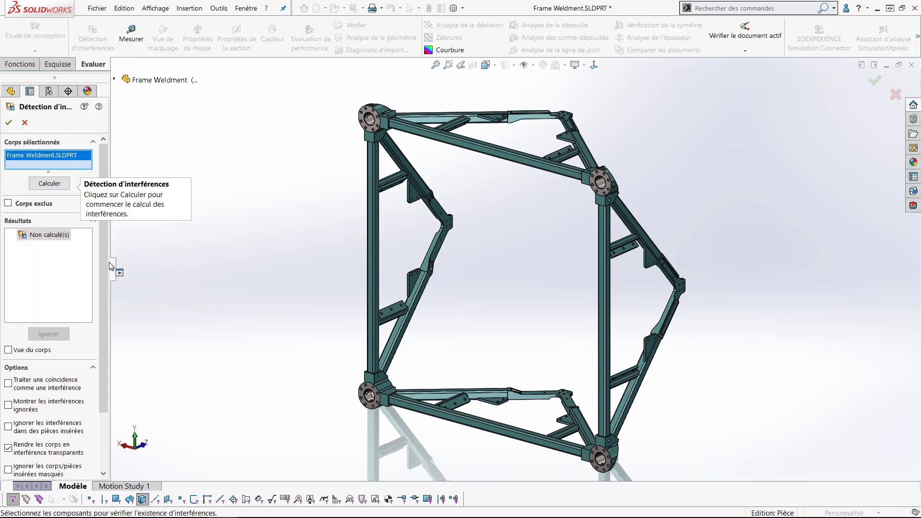
pyautogui.moveTo(110, 266); pyautogui.dragTo(186, 268)
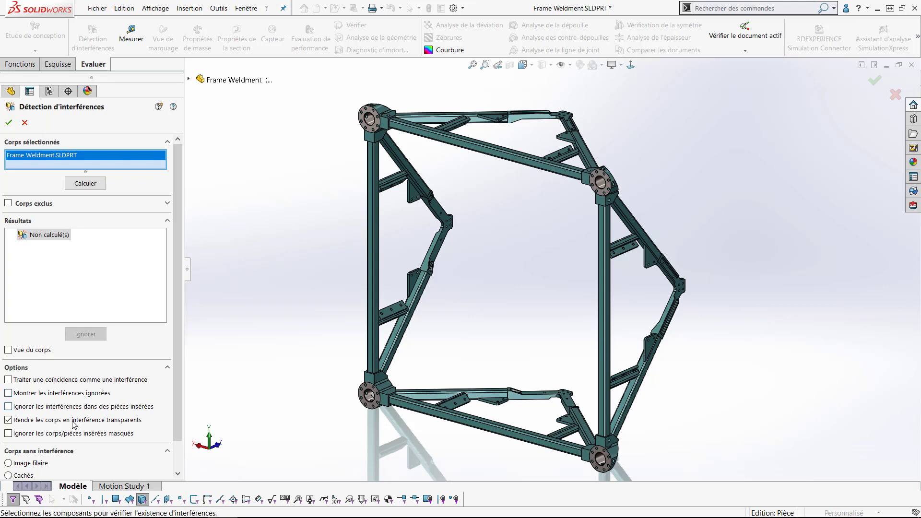
pyautogui.click(86, 185)
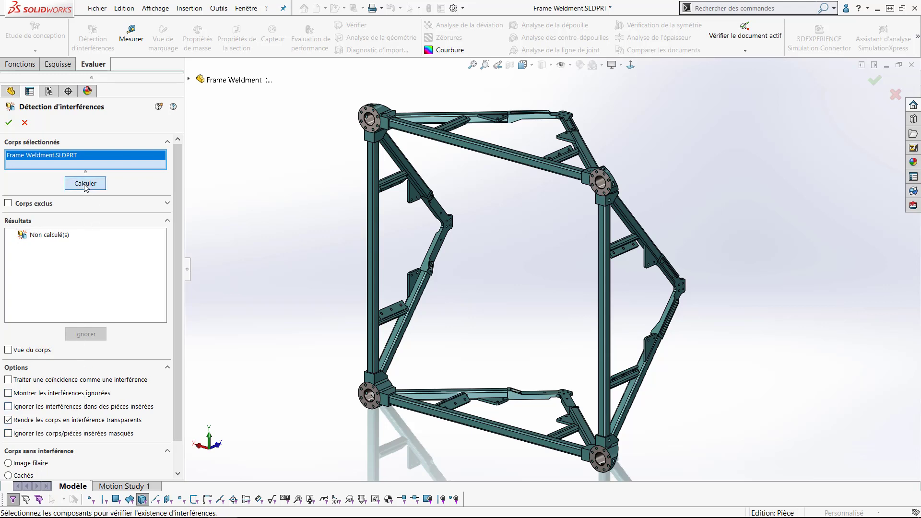
# Step: Inspect Interférence2 and Interférence3 in the part, zoom to the Interférence3 selection, and accept the interference detection
pyautogui.click(47, 246)
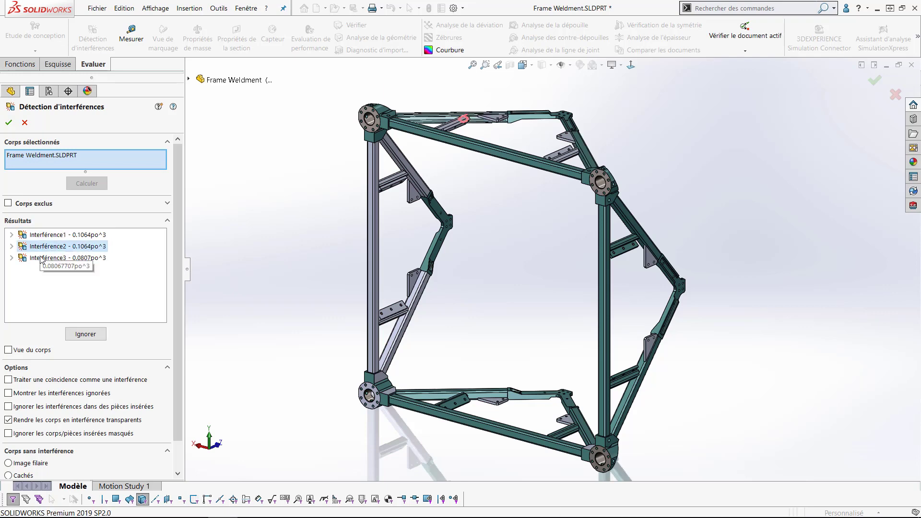
pyautogui.click(42, 259)
pyautogui.rightClick(41, 262)
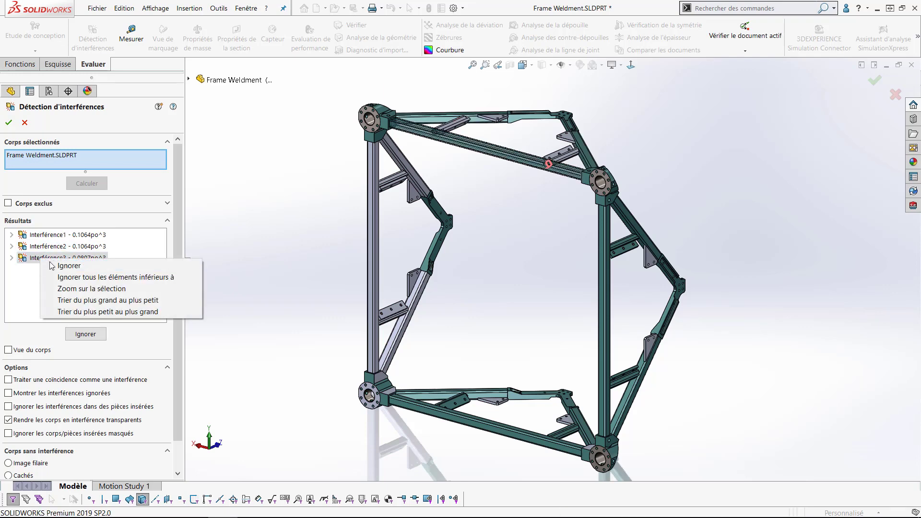
pyautogui.click(79, 287)
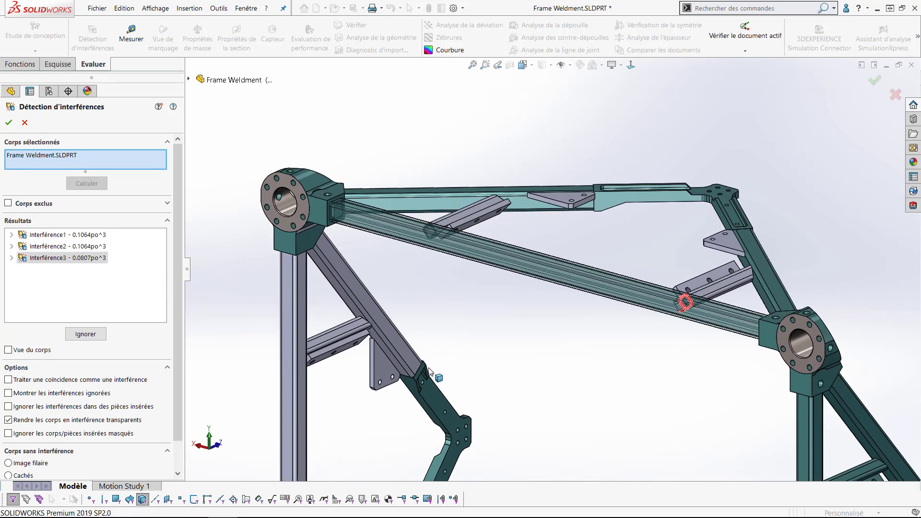
pyautogui.moveTo(609, 360); pyautogui.dragTo(593, 370, button='middle')
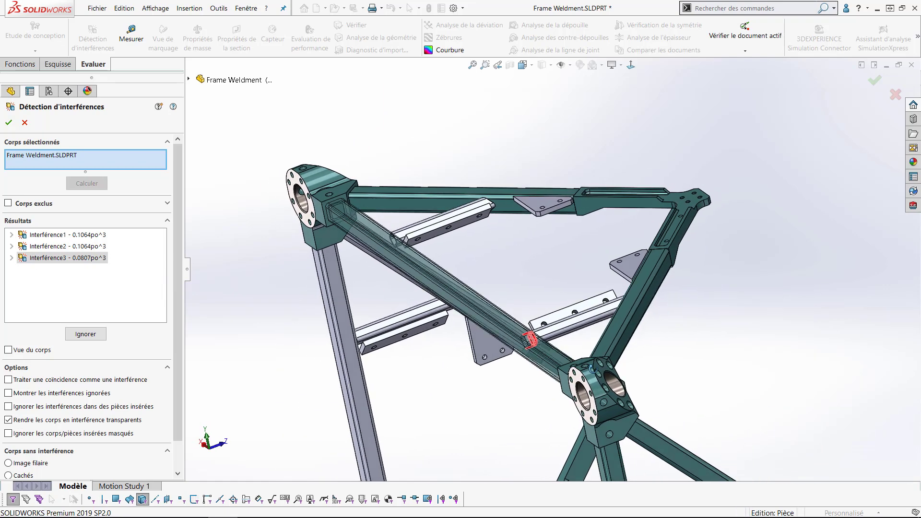
pyautogui.click(9, 123)
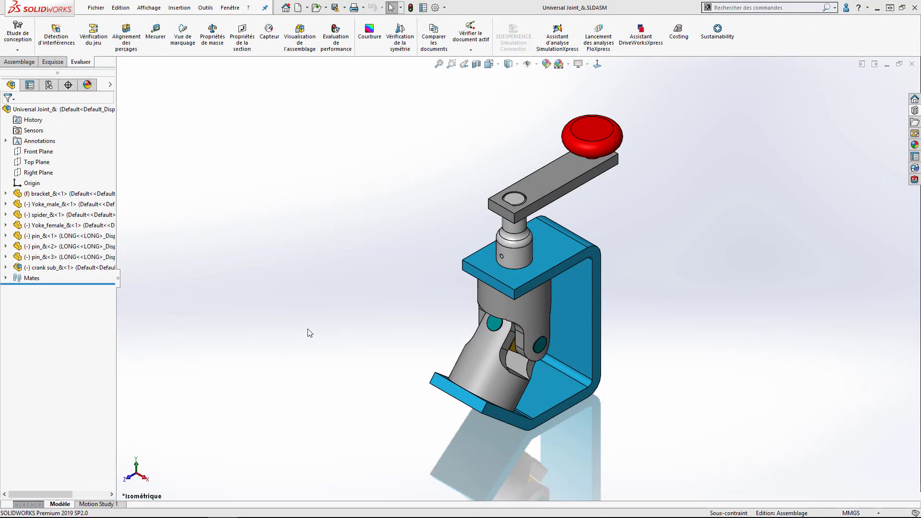
# Step: Examine the yokes of the Universal Joint assembly and move the crank freely by its red knob
pyautogui.scroll(-3, 561, 397)
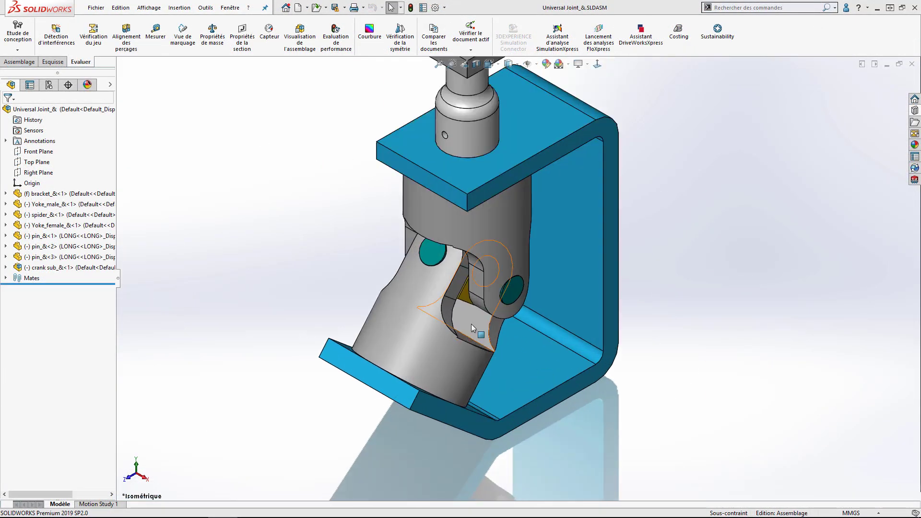
pyautogui.scroll(4, 471, 324)
pyautogui.moveTo(577, 124); pyautogui.dragTo(595, 98)
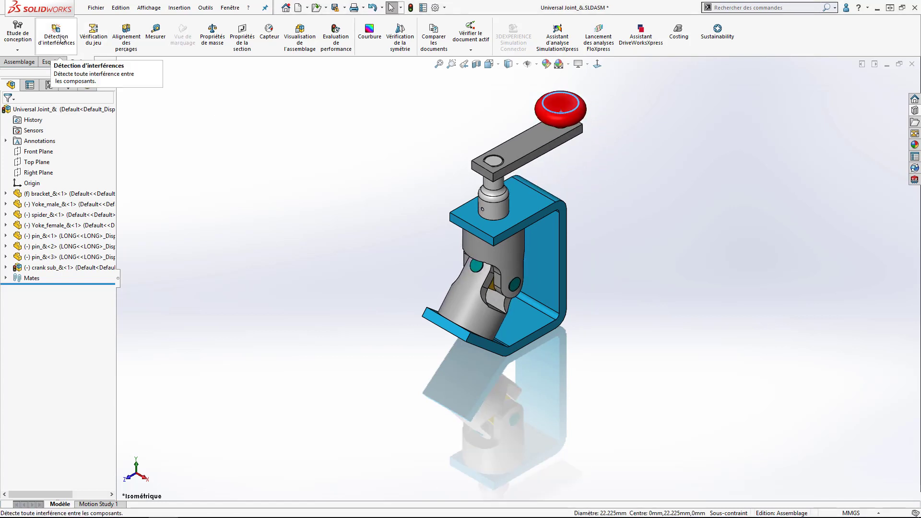
# Step: Set up Move Component with collision detection between only Yoke_female and Yoke_male, stopping at collision, and resume dragging
pyautogui.click(19, 61)
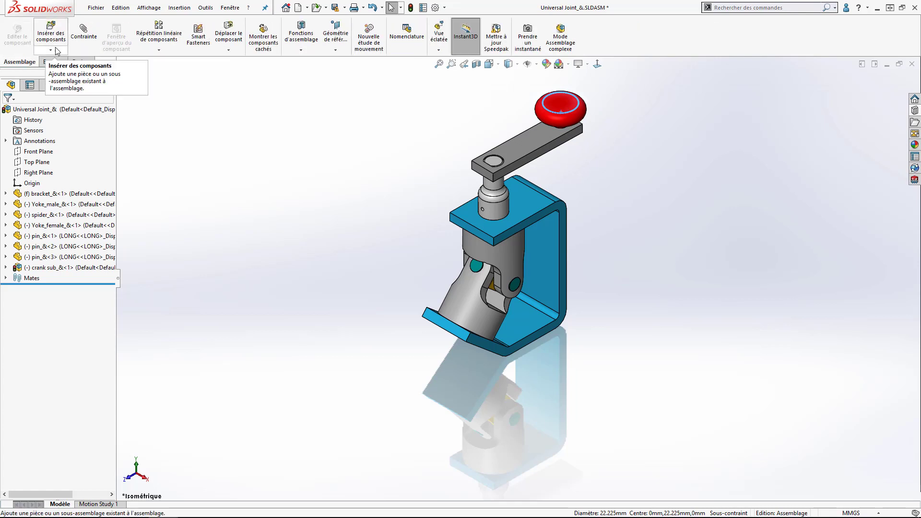
pyautogui.click(227, 31)
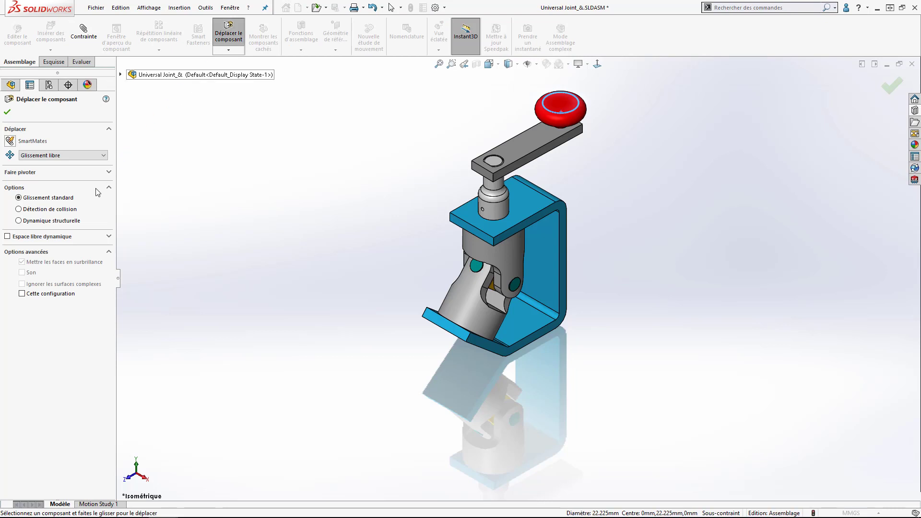
pyautogui.click(19, 210)
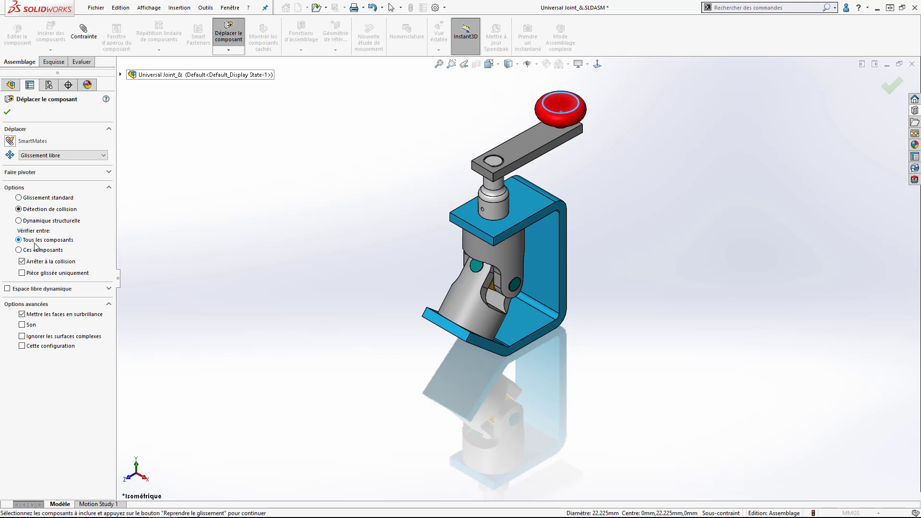
pyautogui.click(19, 250)
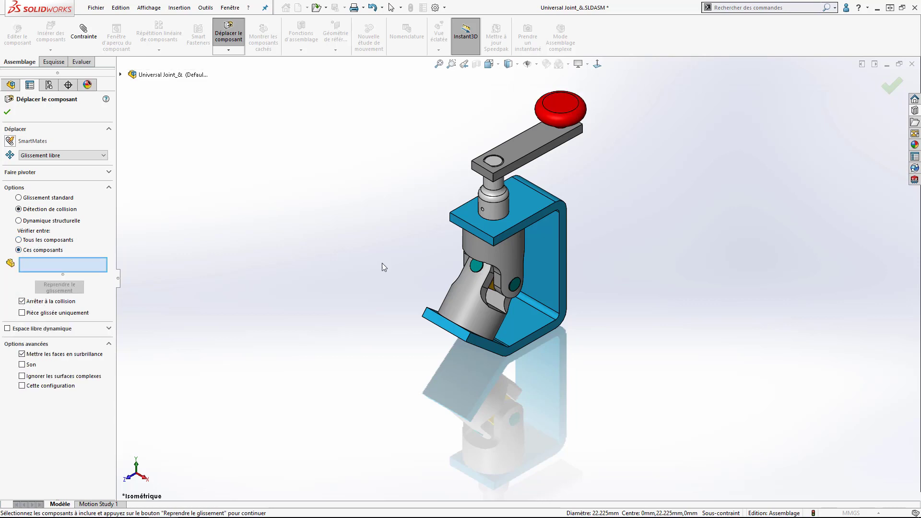
pyautogui.click(470, 299)
pyautogui.click(496, 260)
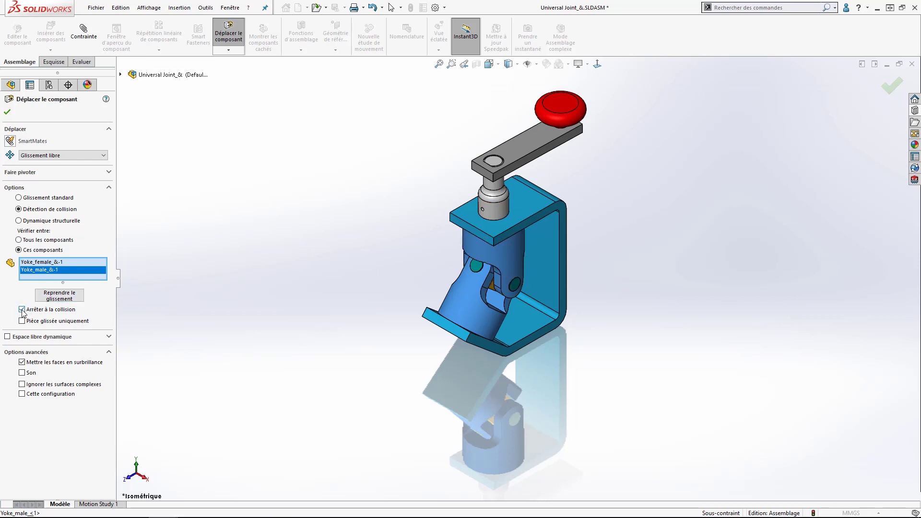
pyautogui.click(56, 297)
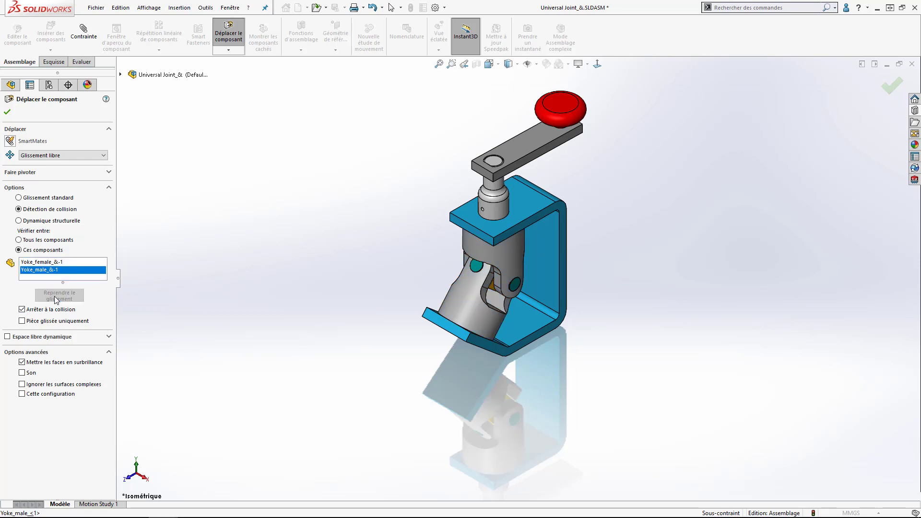
# Step: Turn the crank both ways until the yokes collide, inspect the contact faces, and accept the component move
pyautogui.moveTo(568, 110); pyautogui.dragTo(501, 87)
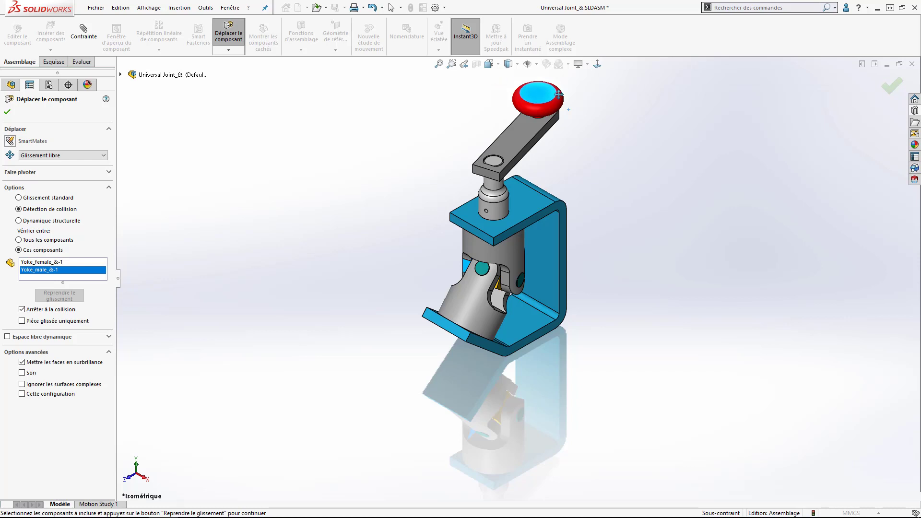
pyautogui.moveTo(559, 94); pyautogui.dragTo(598, 141)
pyautogui.scroll(-3, 496, 292)
pyautogui.scroll(-3, 497, 293)
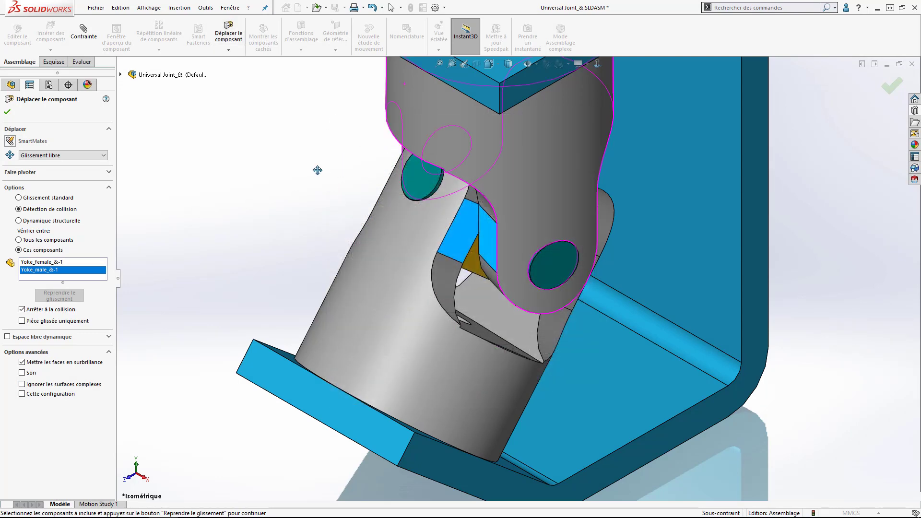
pyautogui.press('f')
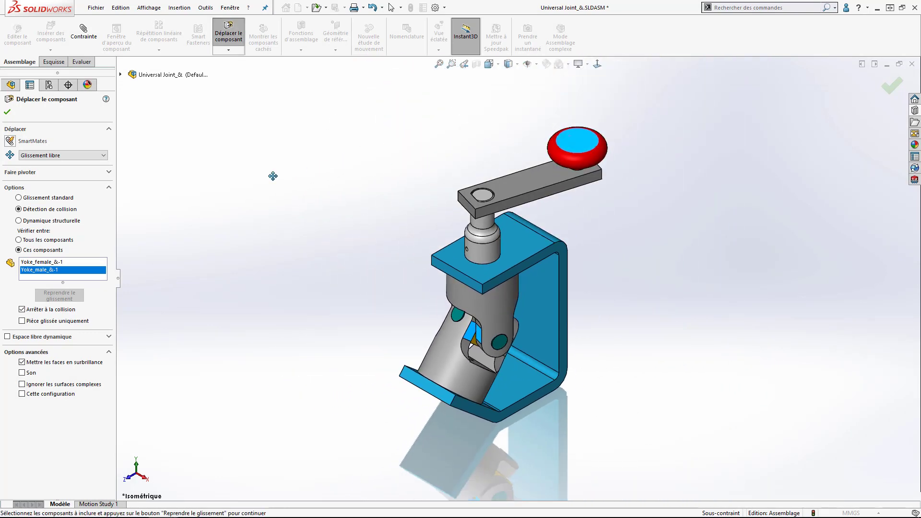
pyautogui.click(7, 113)
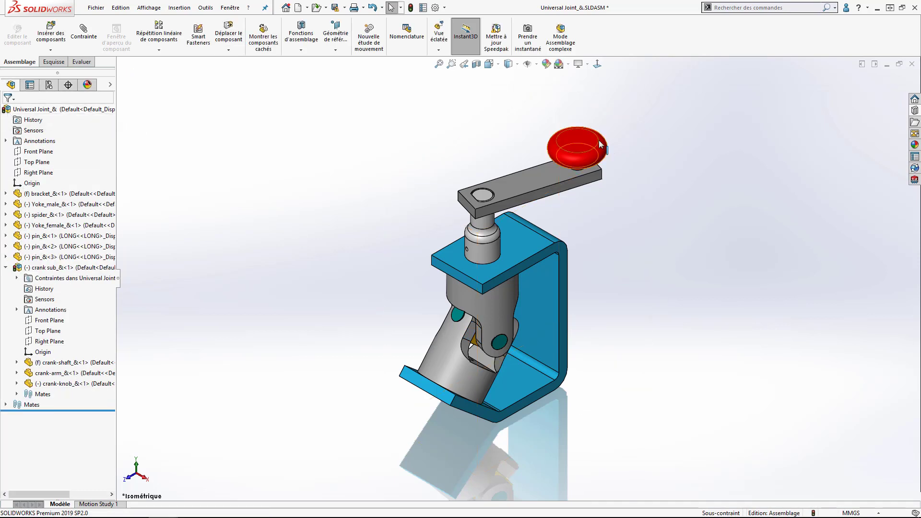
# Step: Turn the crank by its knob without collision detection until the two yokes overlap
pyautogui.moveTo(599, 140); pyautogui.dragTo(603, 161)
pyautogui.moveTo(571, 144); pyautogui.dragTo(602, 130, button='middle')
pyautogui.scroll(-5, 483, 339)
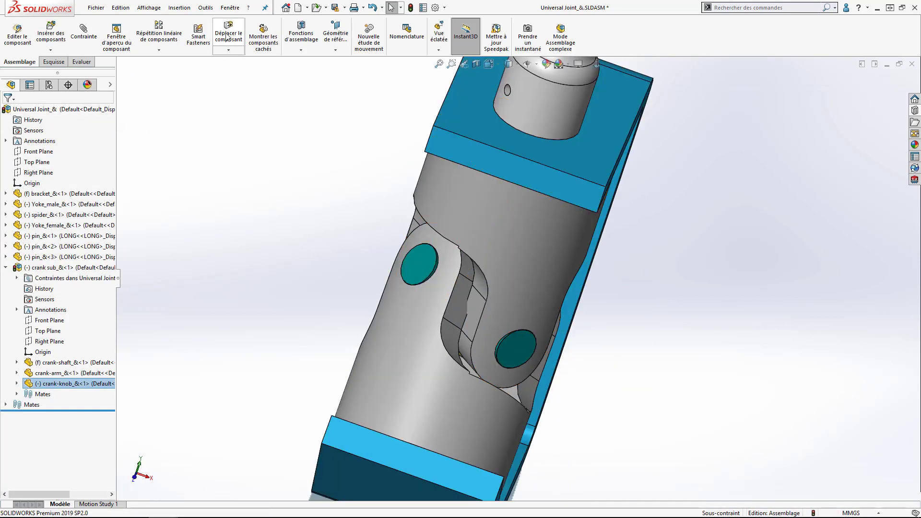
# Step: Restart Move Component with collision detection, replacing the preselected crank knob with Yoke_male and Yoke_female as the checked components, and resume dragging
pyautogui.click(228, 33)
pyautogui.click(19, 209)
pyautogui.click(19, 250)
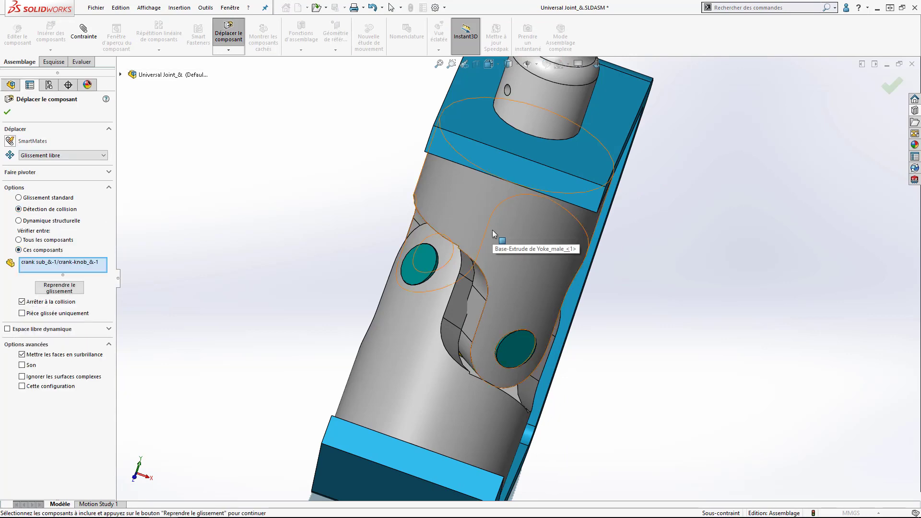
pyautogui.rightClick(83, 265)
pyautogui.click(104, 271)
pyautogui.click(488, 229)
pyautogui.click(420, 331)
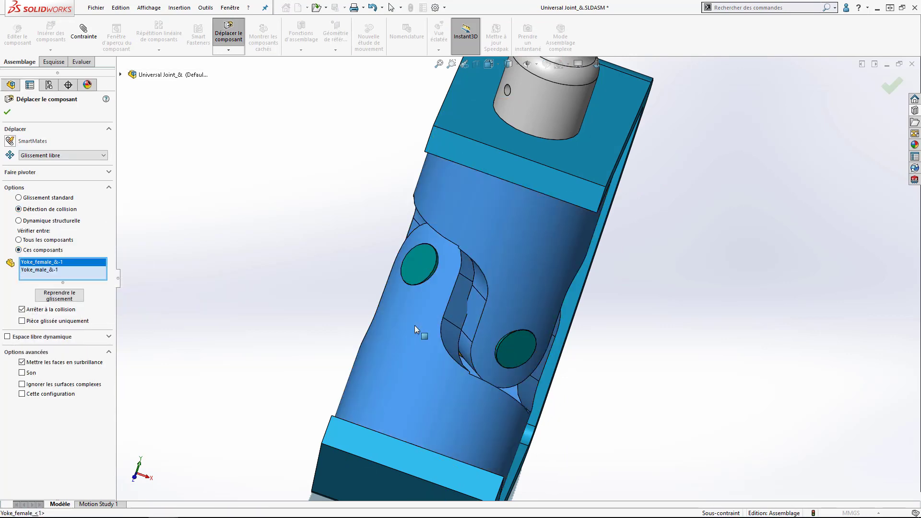
pyautogui.click(72, 298)
# Step: Try to turn the crank with stop at collision active from the overlapping yoke position, and dismiss the warning
pyautogui.scroll(2, 422, 229)
pyautogui.scroll(3, 423, 229)
pyautogui.moveTo(646, 145); pyautogui.dragTo(645, 188)
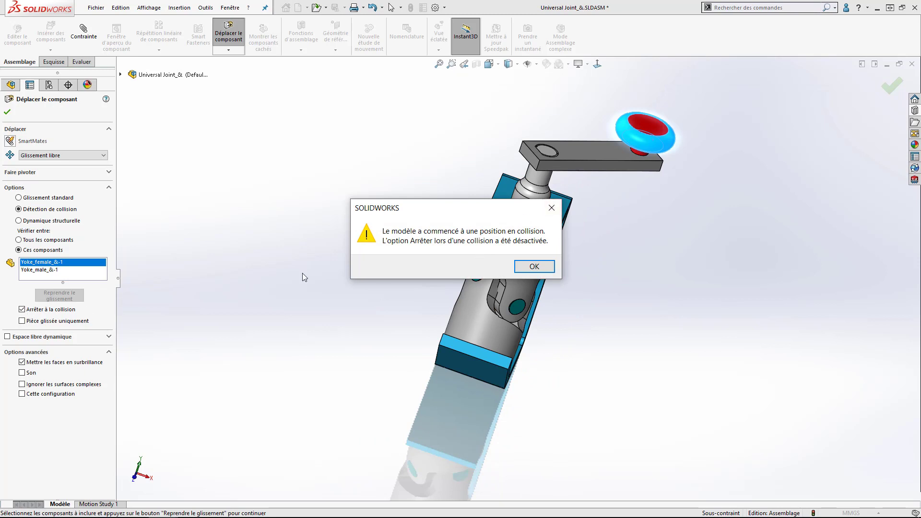
pyautogui.click(530, 265)
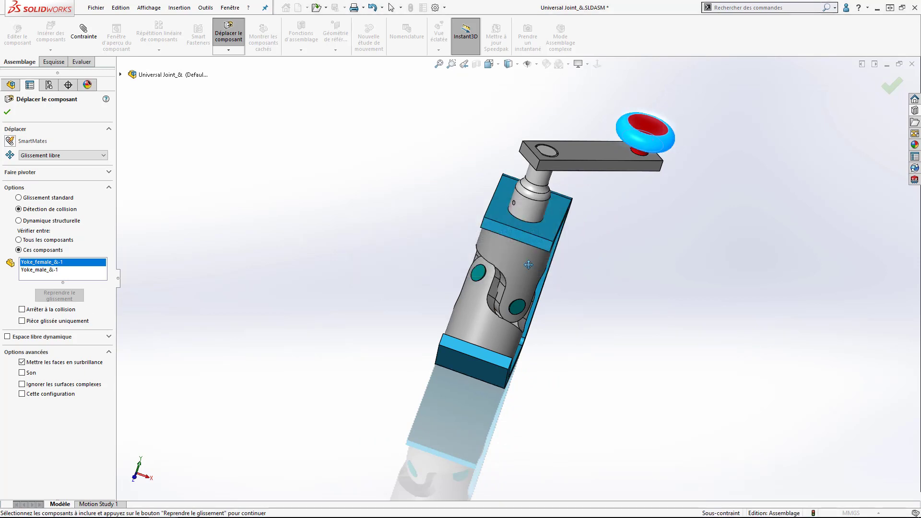
# Step: Turn the crank clear of the overlap, re-enable stopping at collision while turning it further, and accept the component move
pyautogui.moveTo(655, 123); pyautogui.dragTo(638, 106)
pyautogui.moveTo(552, 331); pyautogui.dragTo(514, 331, button='middle')
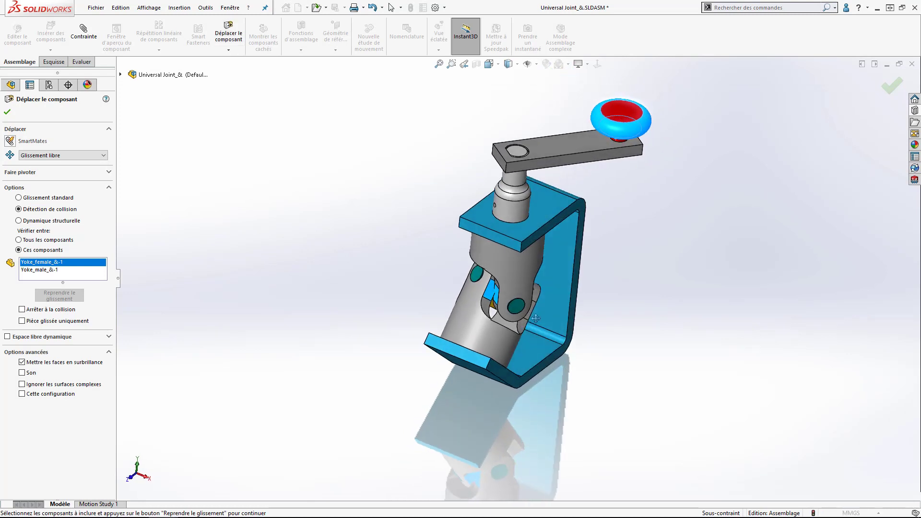
pyautogui.moveTo(619, 124); pyautogui.dragTo(618, 178)
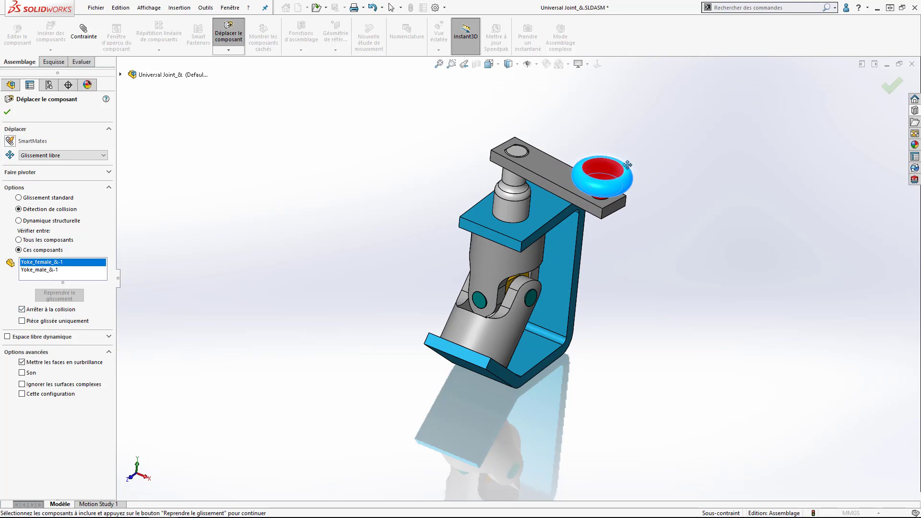
pyautogui.moveTo(618, 175); pyautogui.dragTo(235, 195)
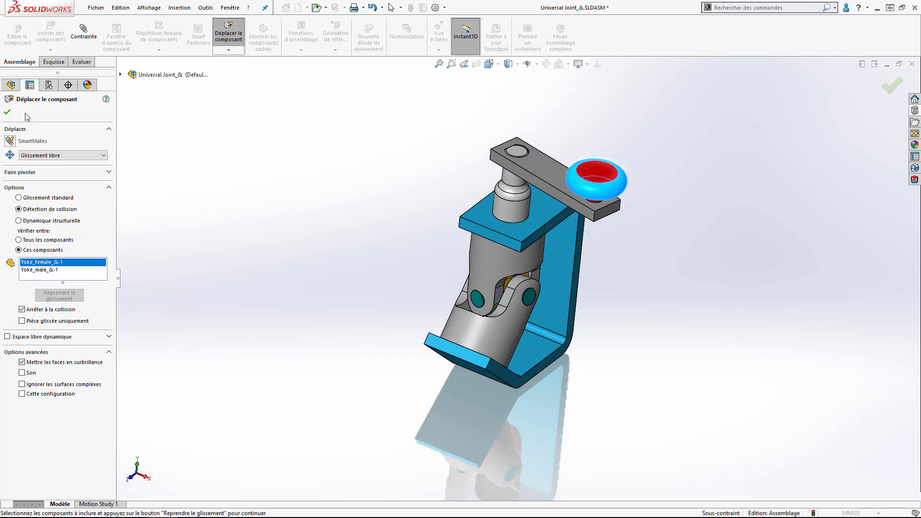
pyautogui.click(7, 112)
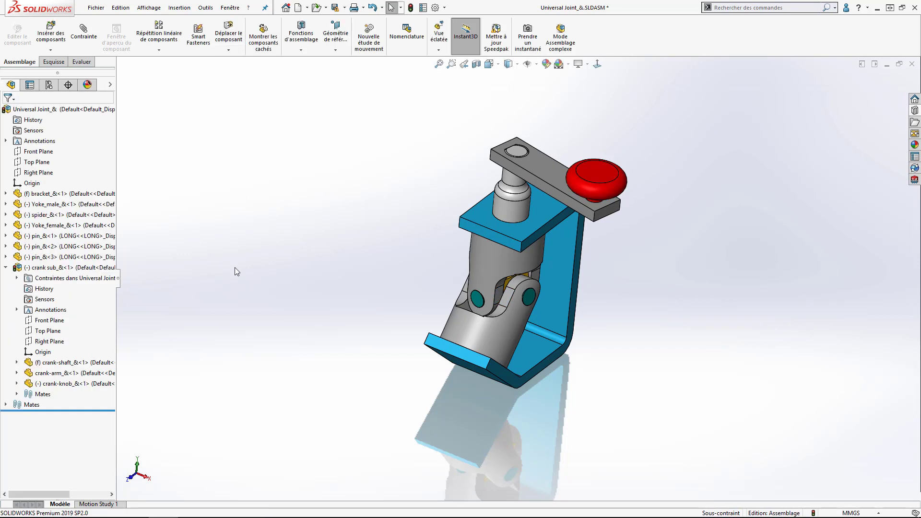
# Step: In Motion Study 1, add a circular motor to the crank shaft's cylindrical face turning 360° over 5 s, and calculate the study
pyautogui.click(98, 505)
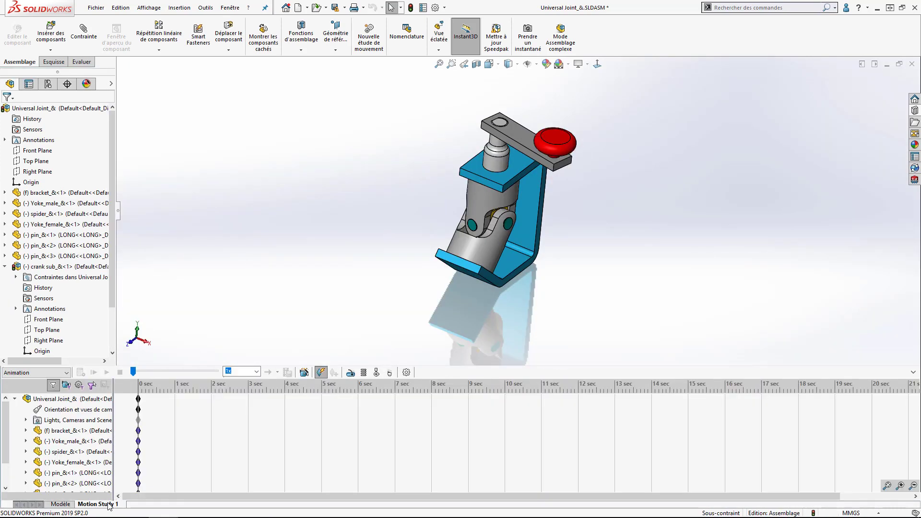
pyautogui.click(347, 374)
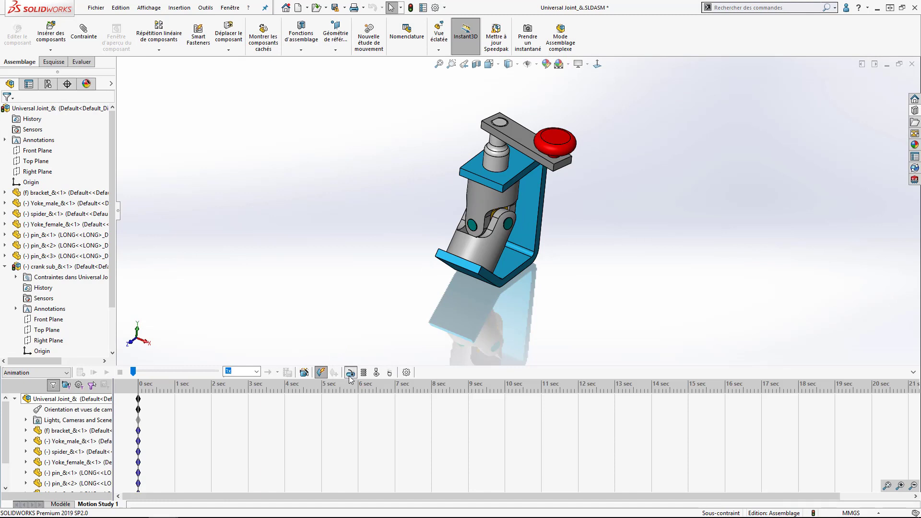
pyautogui.click(500, 171)
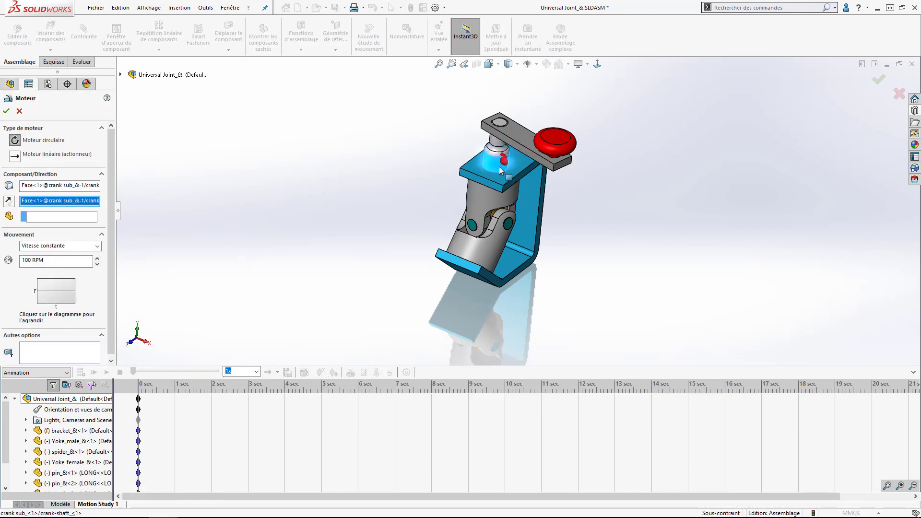
pyautogui.click(96, 247)
pyautogui.click(32, 263)
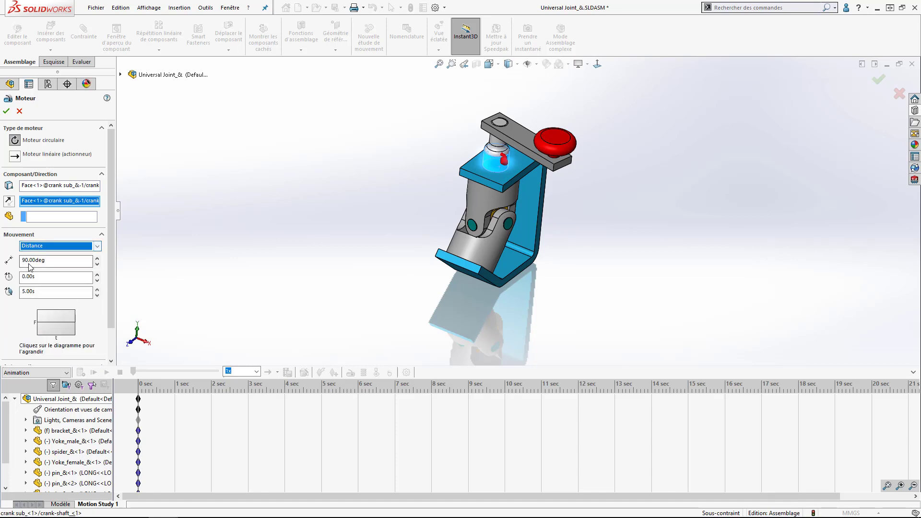
pyautogui.write('36')
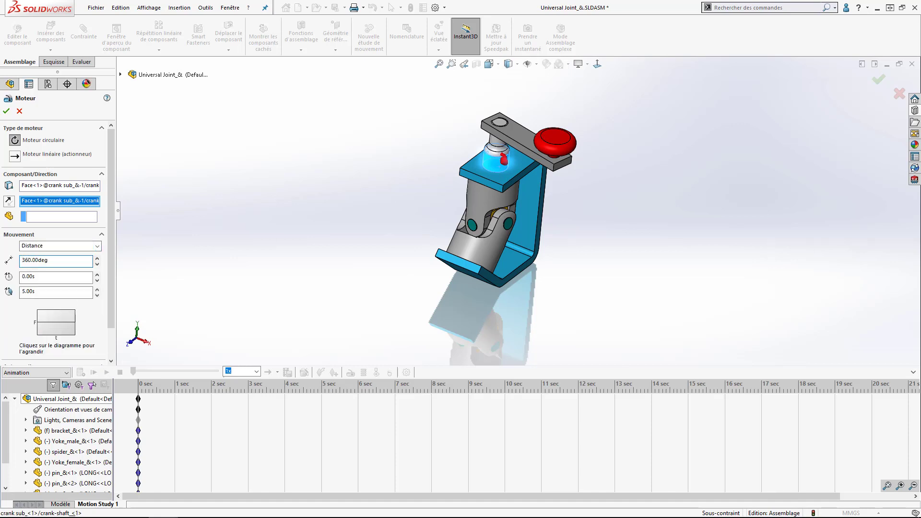
pyautogui.click(6, 111)
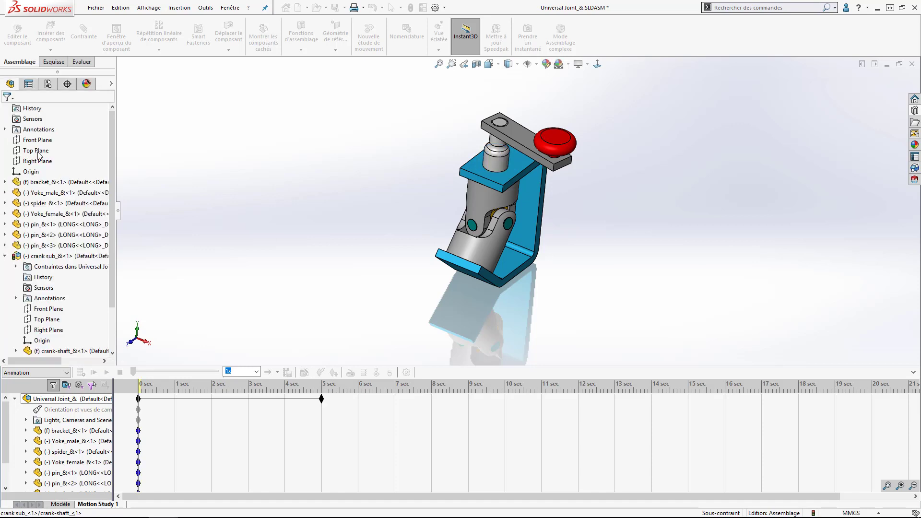
pyautogui.click(80, 373)
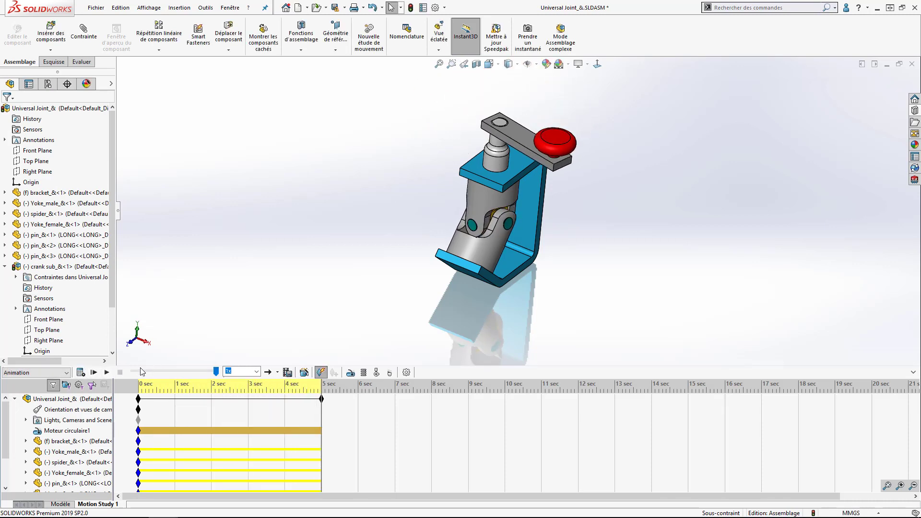
# Step: Check the motion study for interferences between Yoke_male and Yoke_female over frames 1 to 41
pyautogui.rightClick(50, 402)
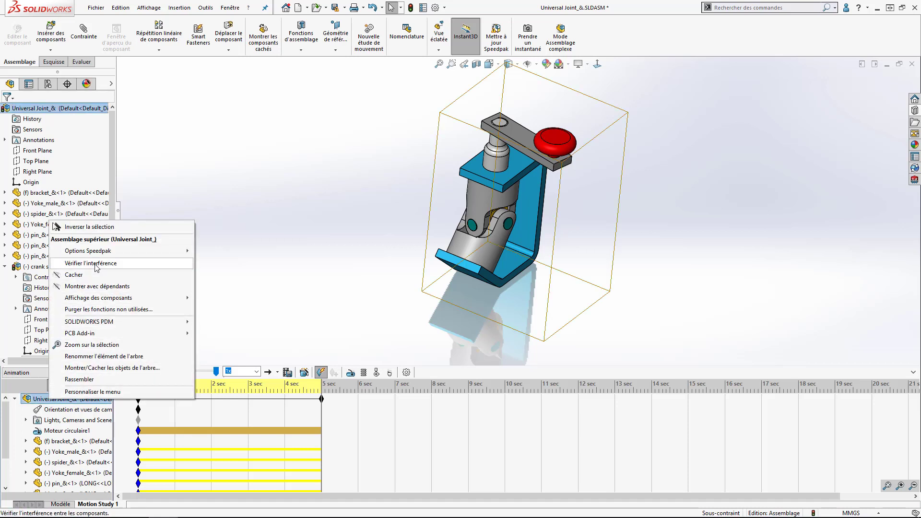
pyautogui.click(96, 265)
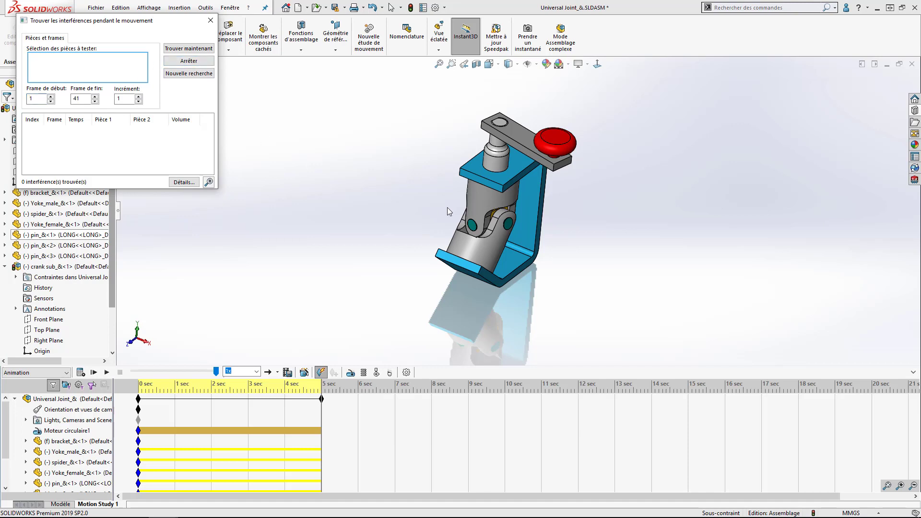
pyautogui.click(476, 201)
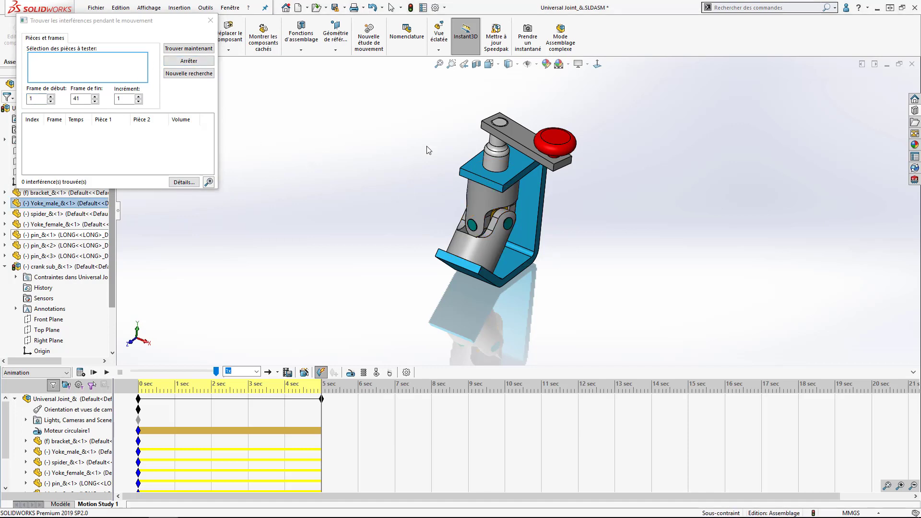
pyautogui.click(495, 202)
pyautogui.click(476, 244)
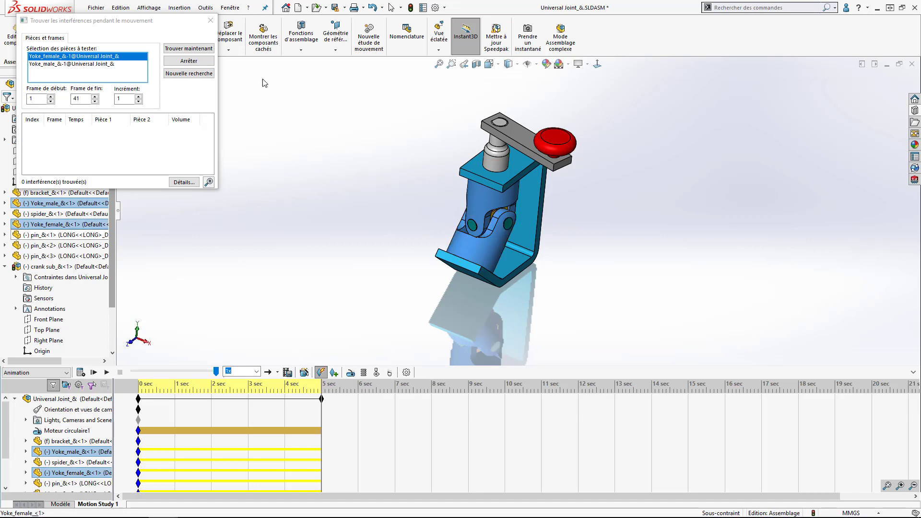
pyautogui.click(194, 50)
pyautogui.click(190, 48)
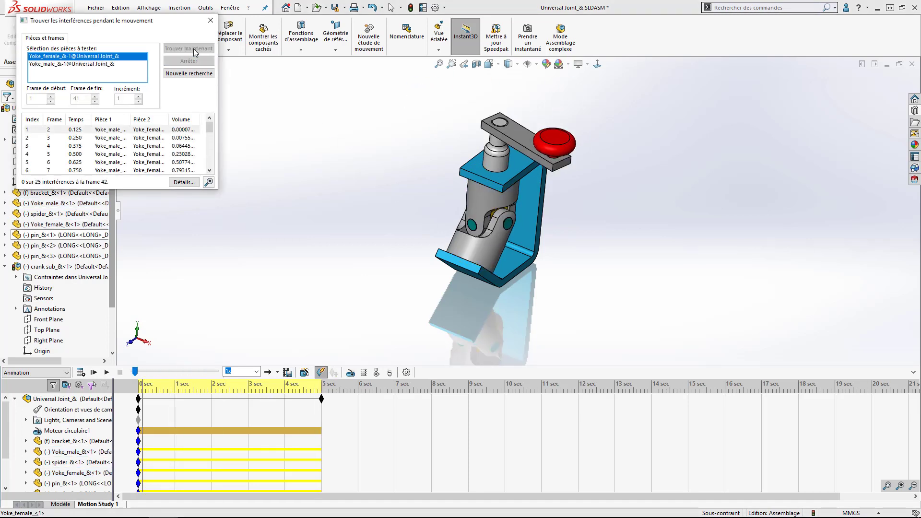
# Step: Review the listed yoke interferences through frame 16, zoom to that frame's overlap and open its details
pyautogui.moveTo(210, 130); pyautogui.dragTo(210, 139)
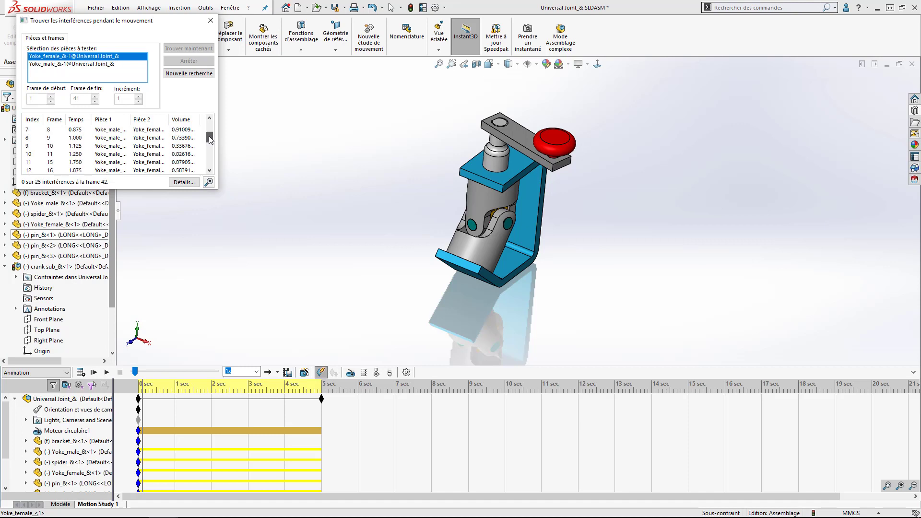
pyautogui.click(149, 138)
pyautogui.click(146, 155)
pyautogui.click(142, 163)
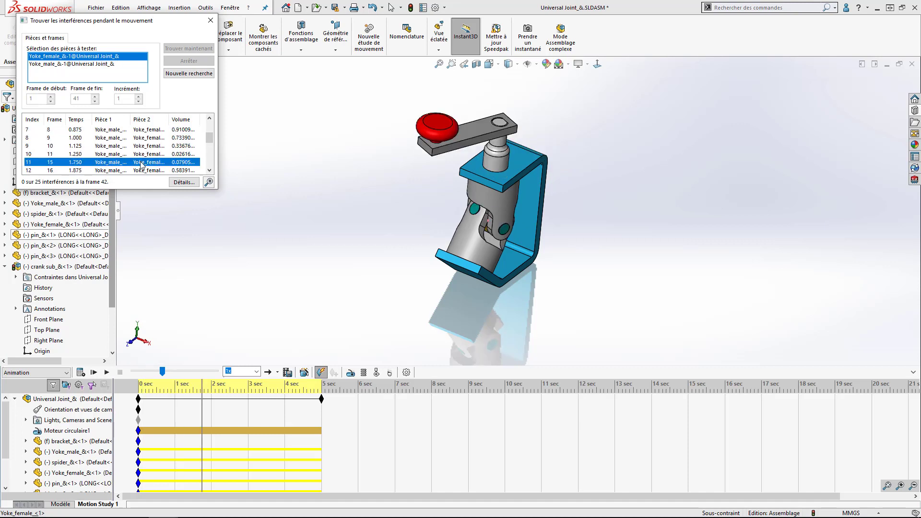
pyautogui.click(140, 171)
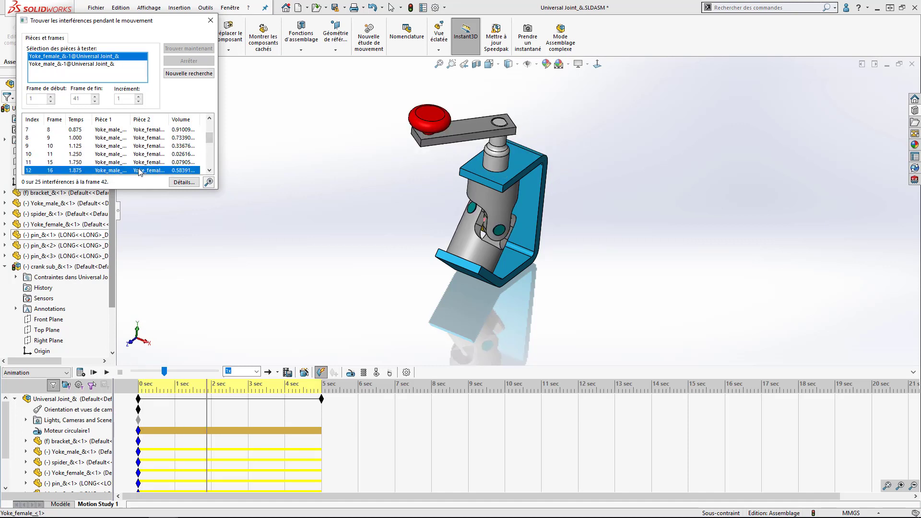
pyautogui.click(209, 183)
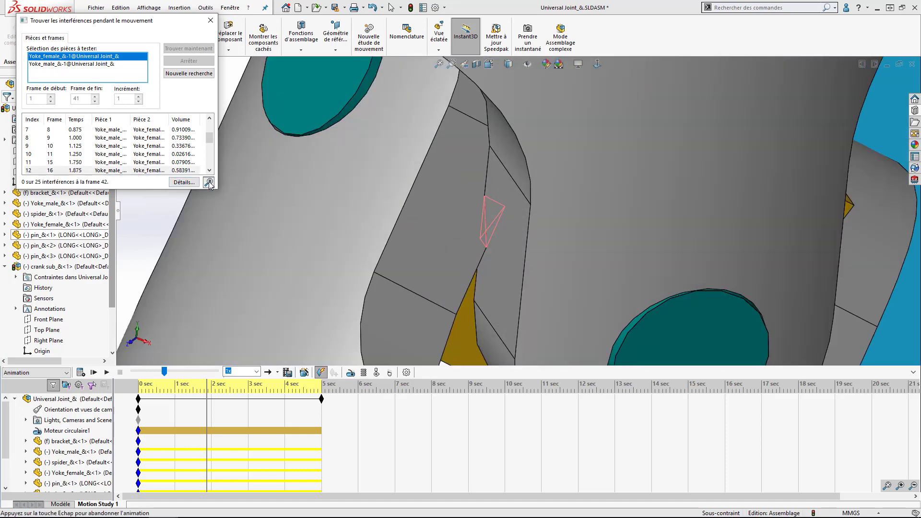
pyautogui.click(185, 182)
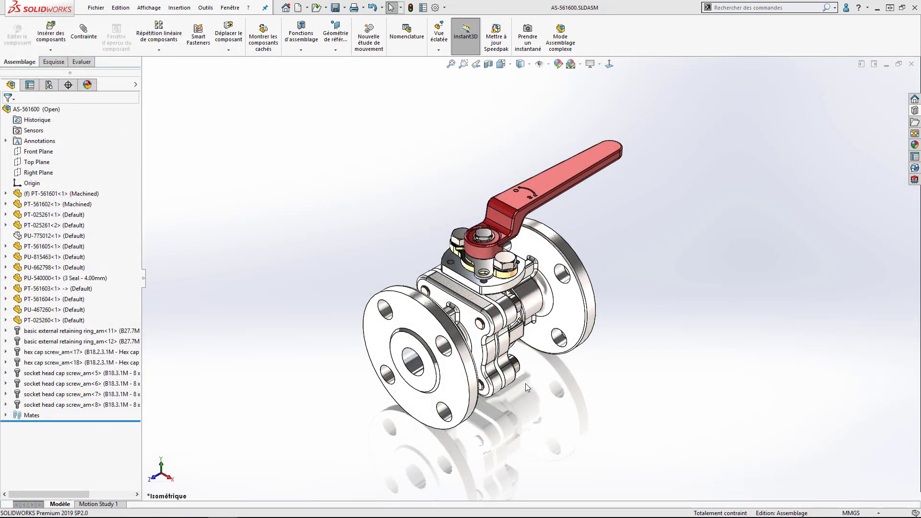
# Step: Suppress the Concentric17, Coincident67 and Parallel14 mates of the valve's lower socket head cap screw in AS-561600, and close its mate list
pyautogui.scroll(-6, 522, 382)
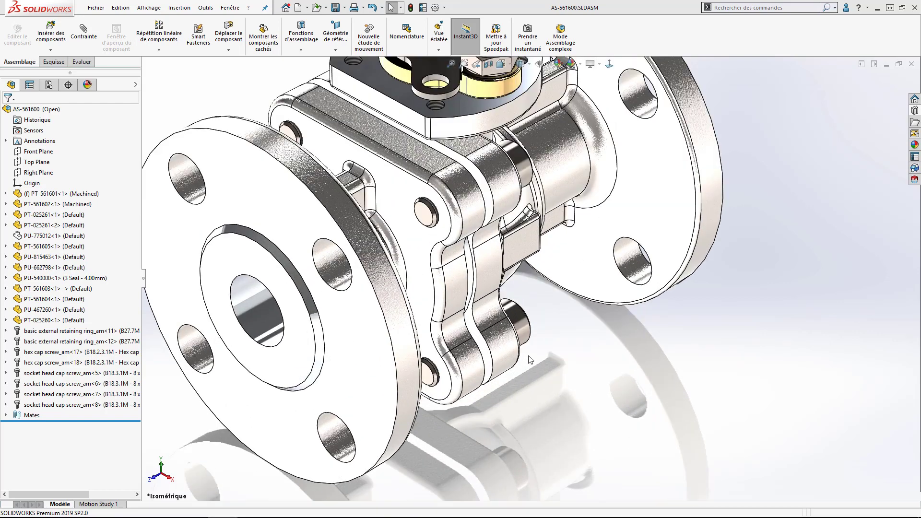
pyautogui.moveTo(531, 348); pyautogui.dragTo(493, 338, button='middle')
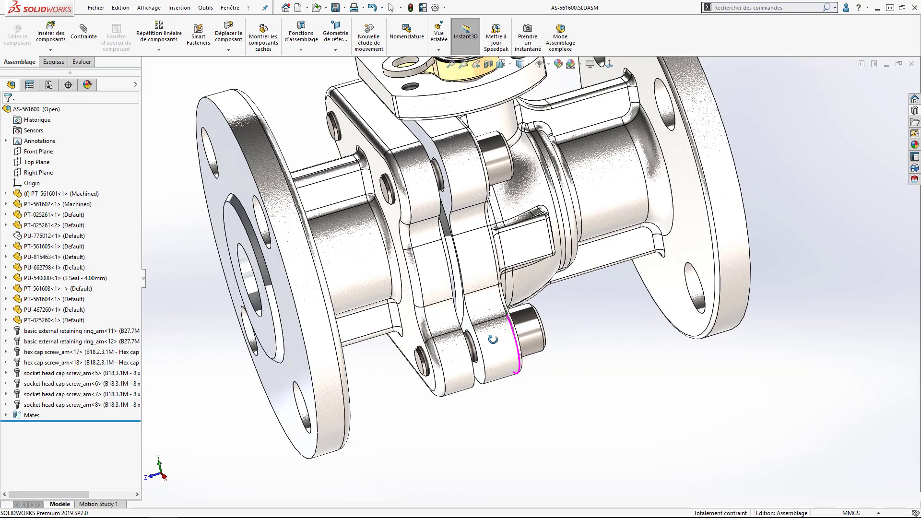
pyautogui.click(529, 336)
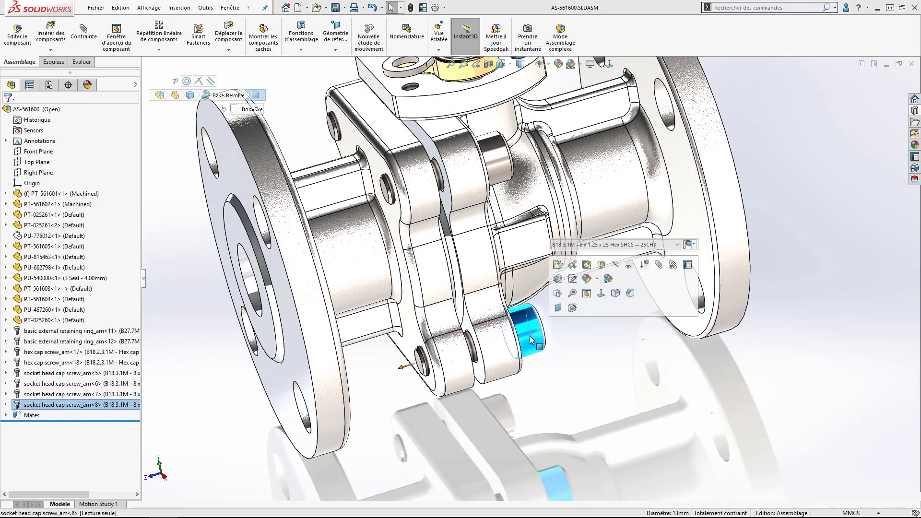
pyautogui.click(671, 266)
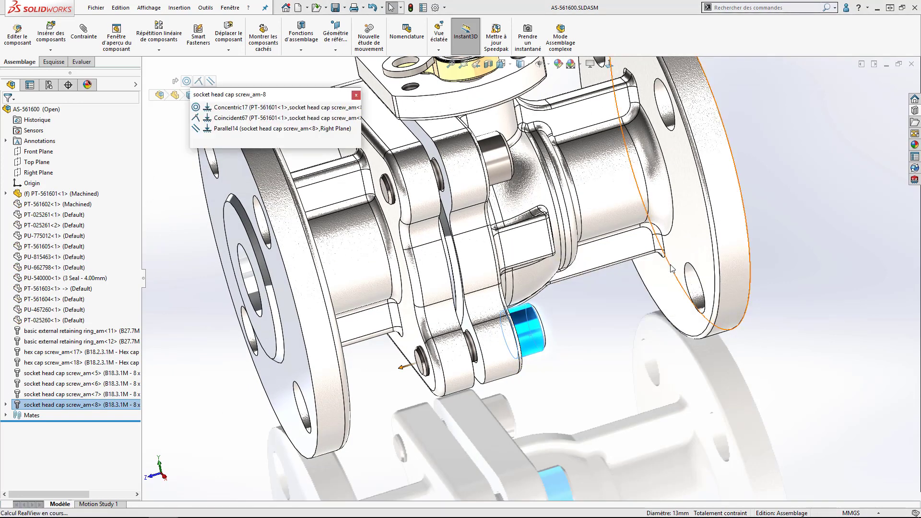
pyautogui.click(292, 108)
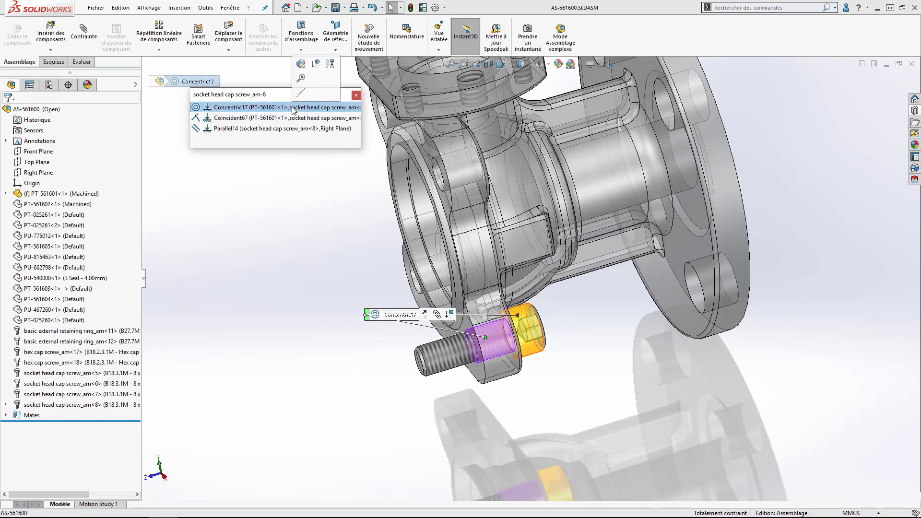
pyautogui.keyDown('shift'); pyautogui.click(283, 129); pyautogui.keyUp('shift')
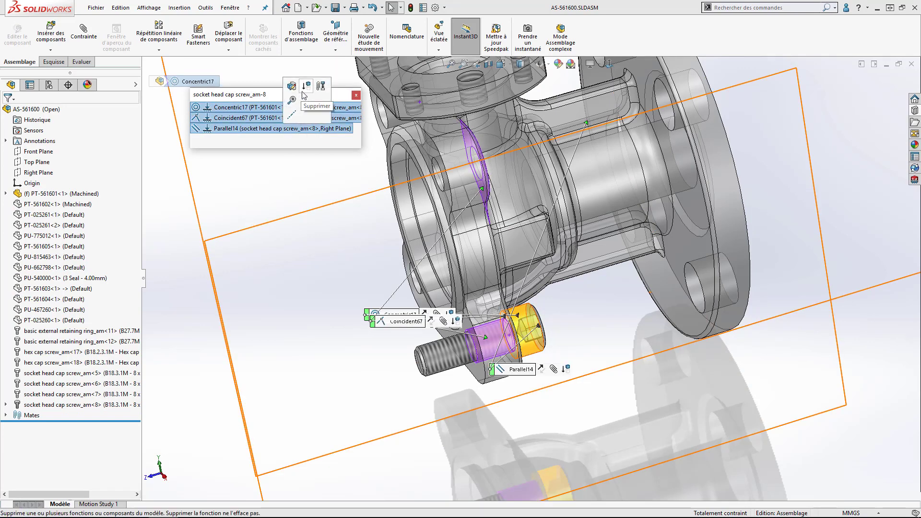
pyautogui.press('Delete')
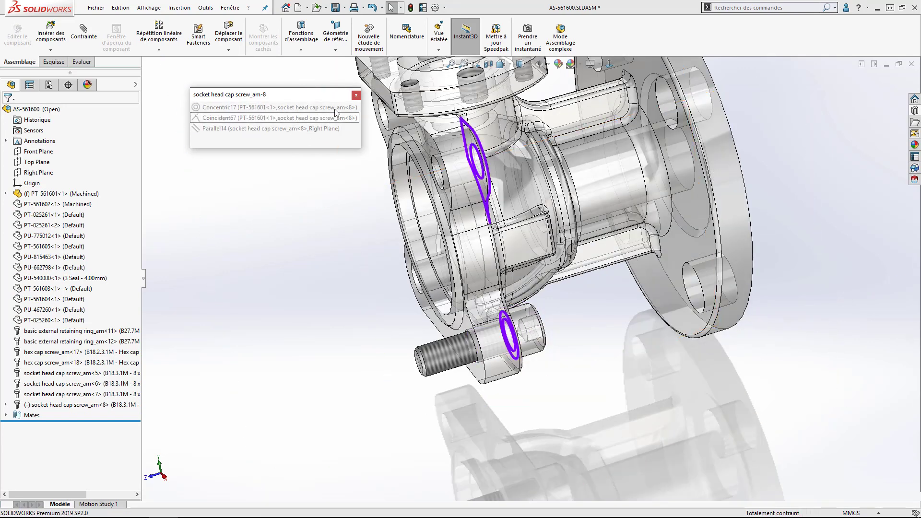
pyautogui.click(355, 97)
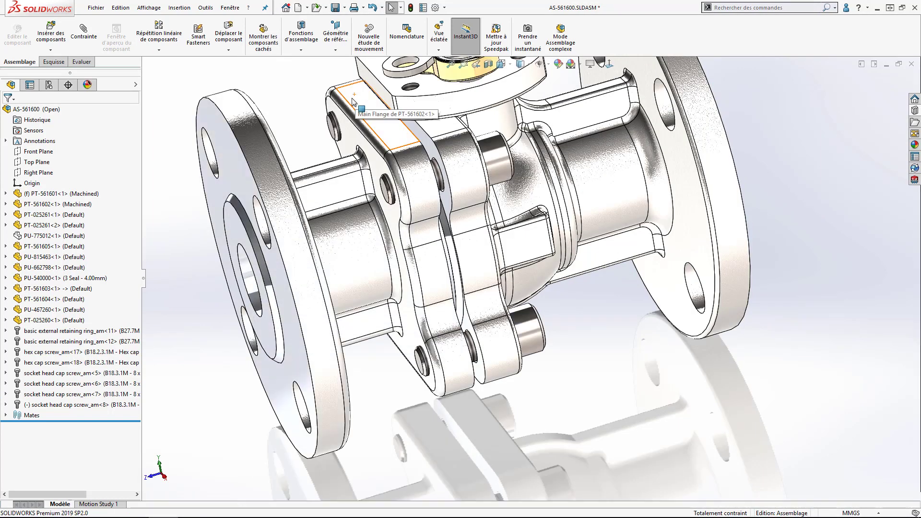
# Step: Start Move Component with physical dynamics checked only between the freed socket head cap screw and valve body PT-561601, and resume dragging
pyautogui.click(234, 33)
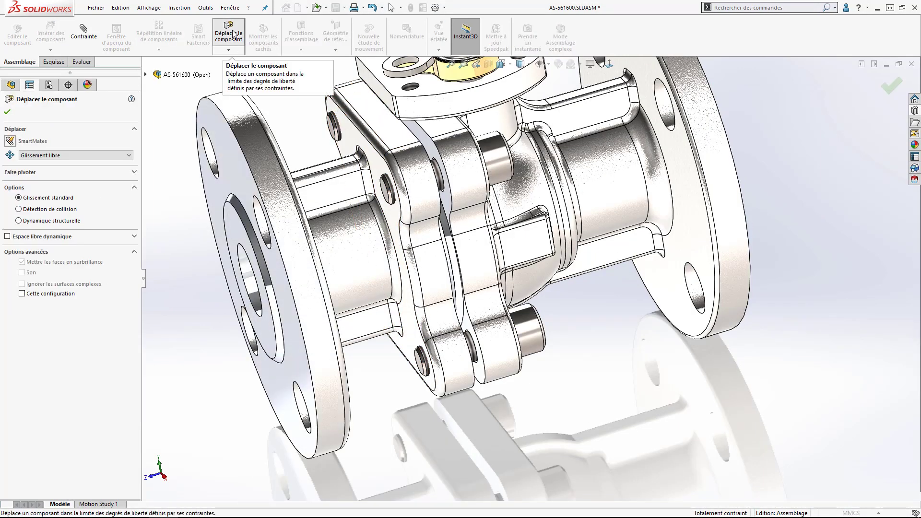
pyautogui.click(18, 221)
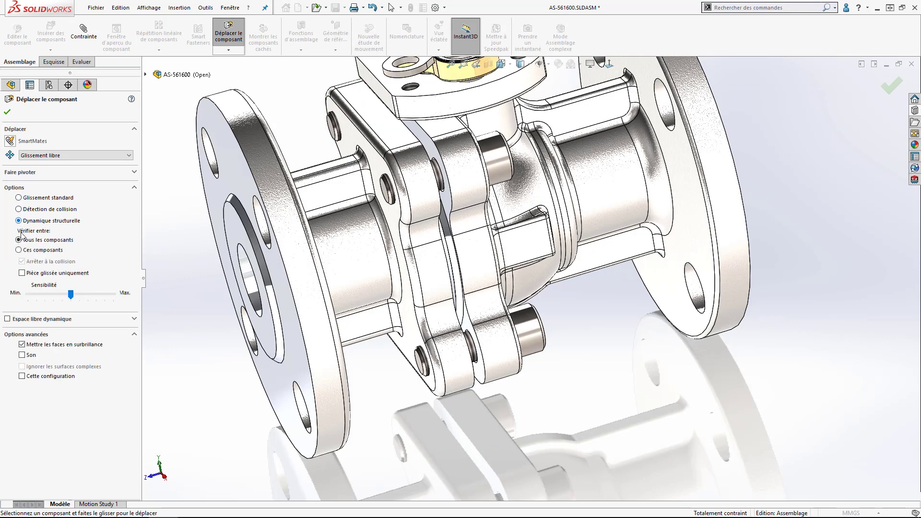
pyautogui.click(19, 250)
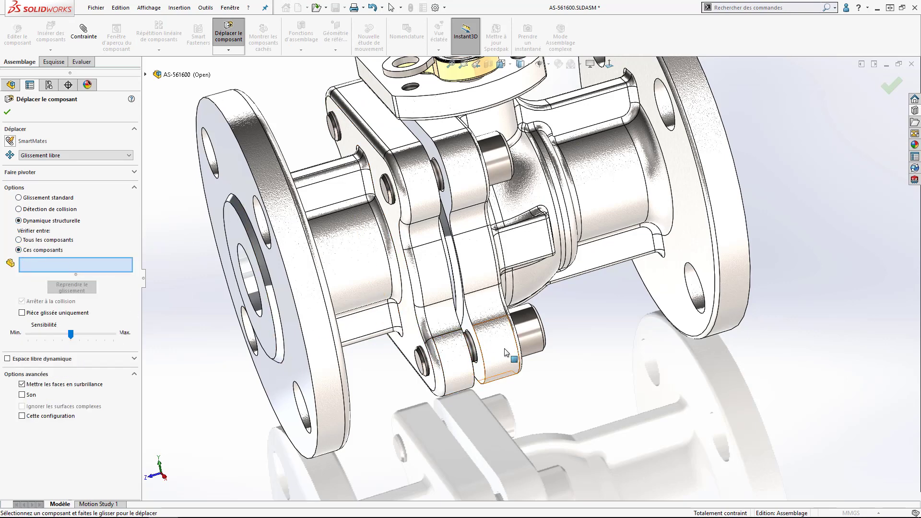
pyautogui.click(528, 338)
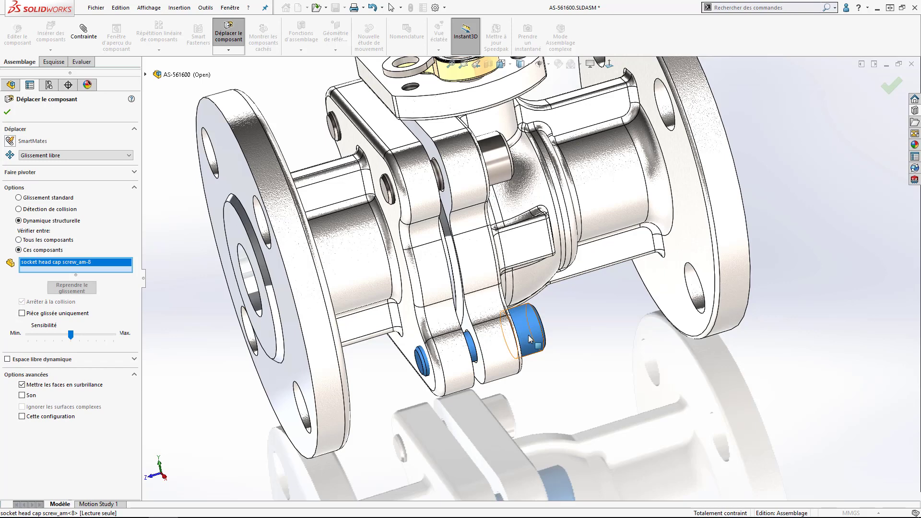
pyautogui.click(705, 255)
pyautogui.click(77, 296)
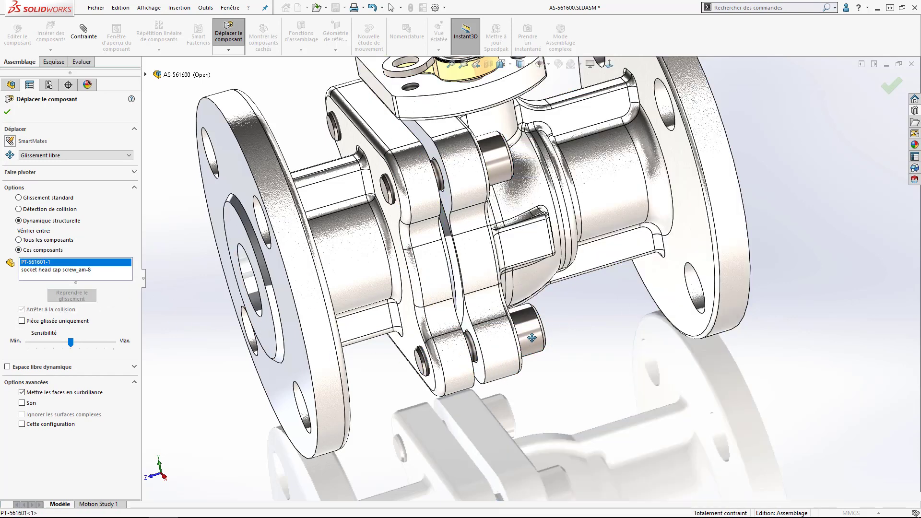
# Step: Pull the freed cap screw out of its flange hole to beneath the valve body and accept the component move
pyautogui.moveTo(532, 338); pyautogui.dragTo(678, 345)
pyautogui.moveTo(678, 345)
pyautogui.mouseDown(button='middle')
pyautogui.moveTo(643, 365)
pyautogui.moveTo(675, 360)
pyautogui.mouseUp(button='middle')
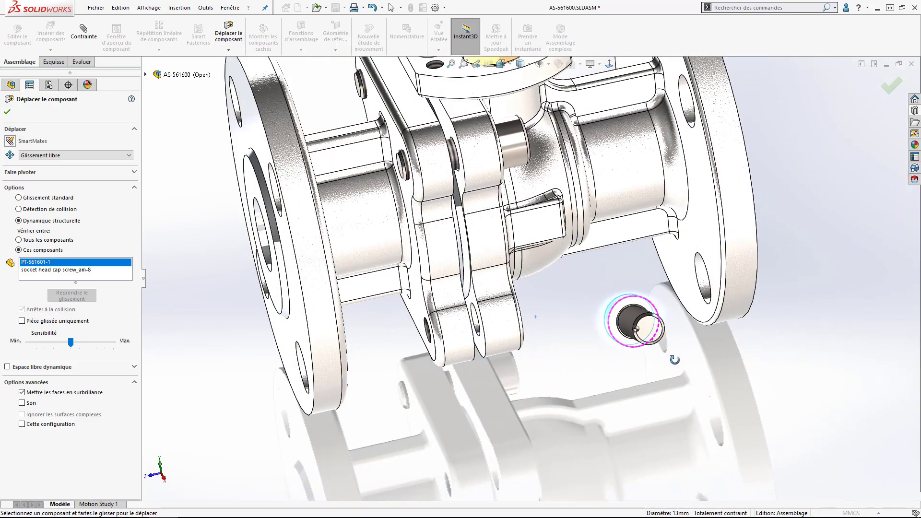
pyautogui.click(8, 113)
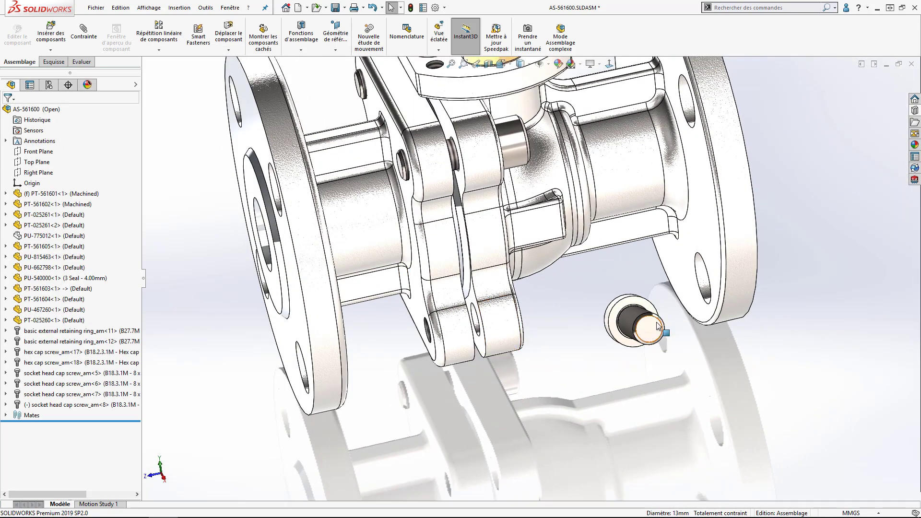
# Step: Unsuppress the removed cap screw's Concentric17, Coincident67 and Parallel14 mates and close its mate list
pyautogui.click(652, 330)
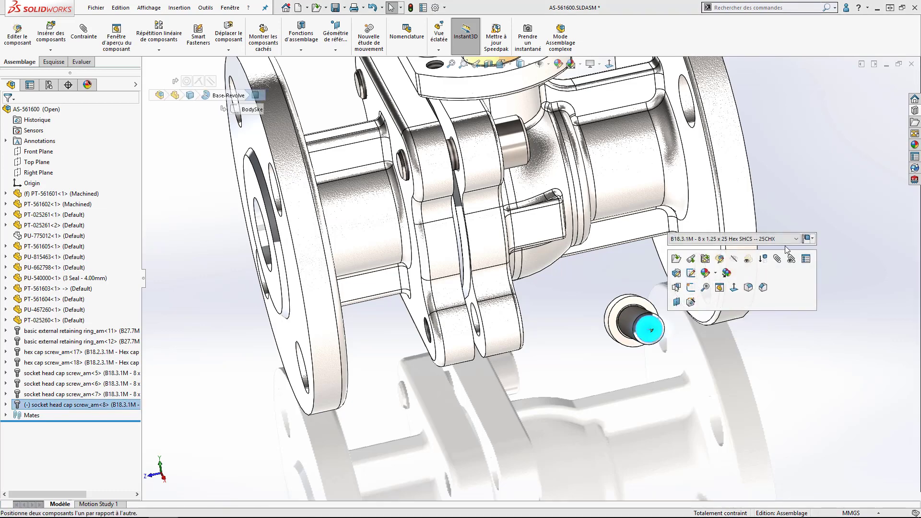
pyautogui.click(791, 259)
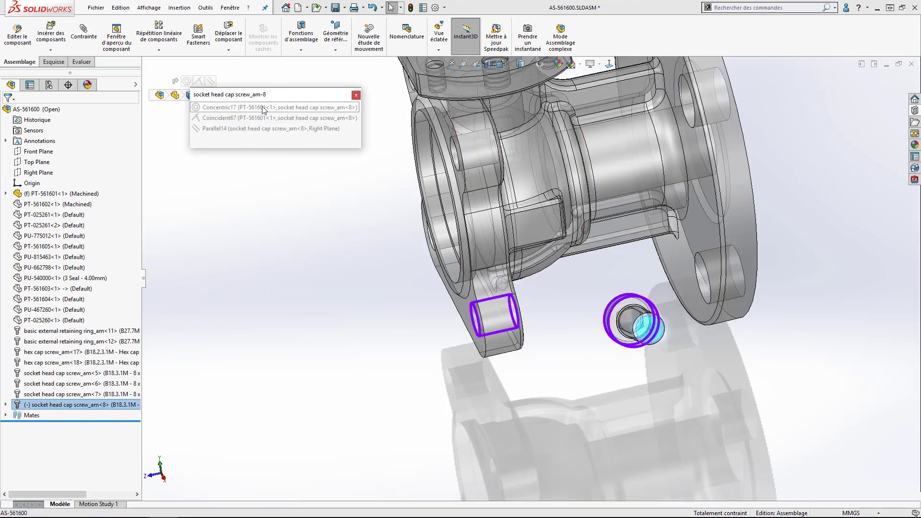
pyautogui.click(255, 108)
pyautogui.keyDown('shift'); pyautogui.click(244, 129); pyautogui.keyUp('shift')
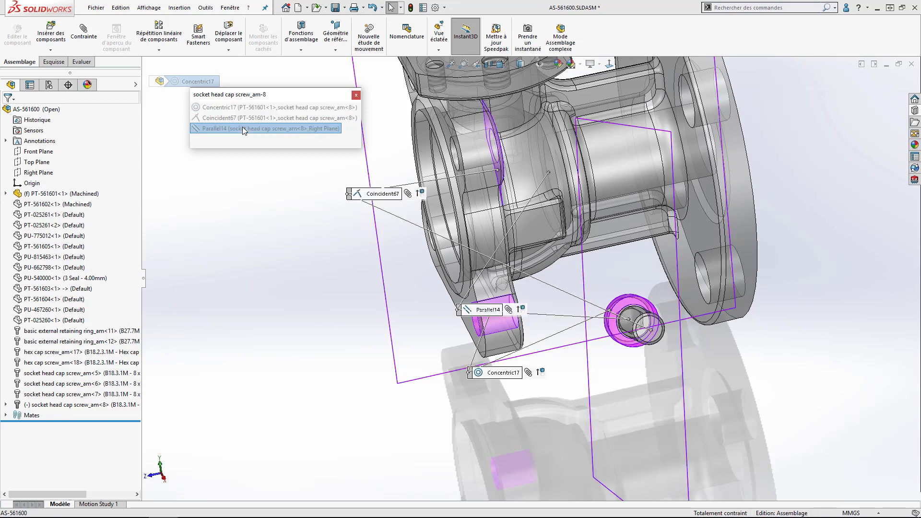
pyautogui.click(266, 85)
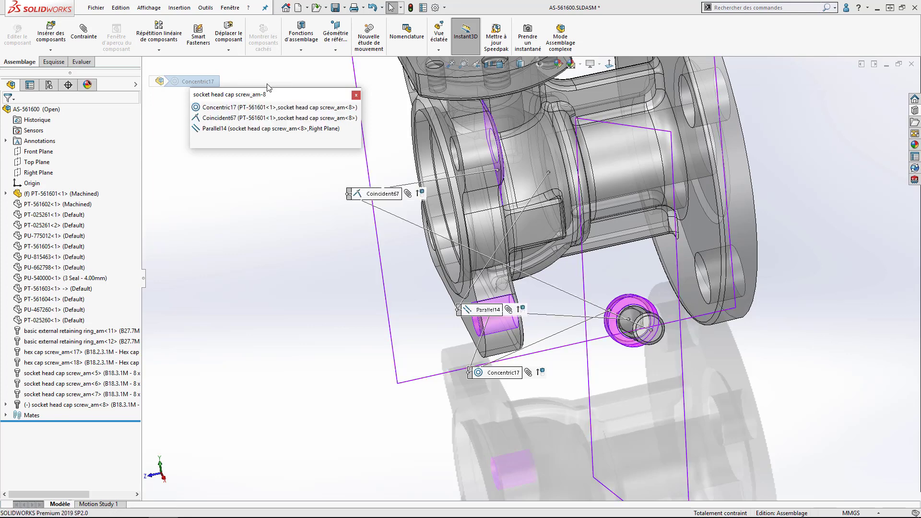
pyautogui.click(356, 95)
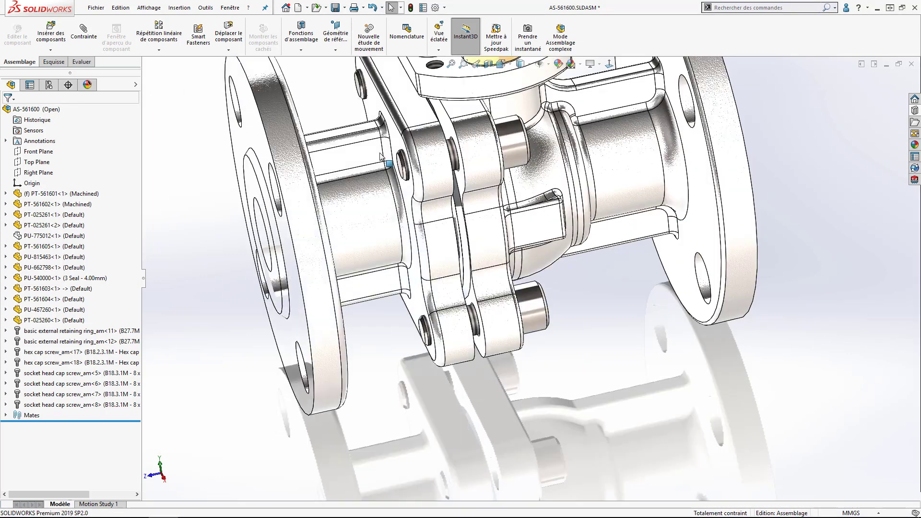
# Step: Open the valve body part PT-561601 from the assembly in its own window
pyautogui.moveTo(502, 413); pyautogui.dragTo(518, 397, button='middle')
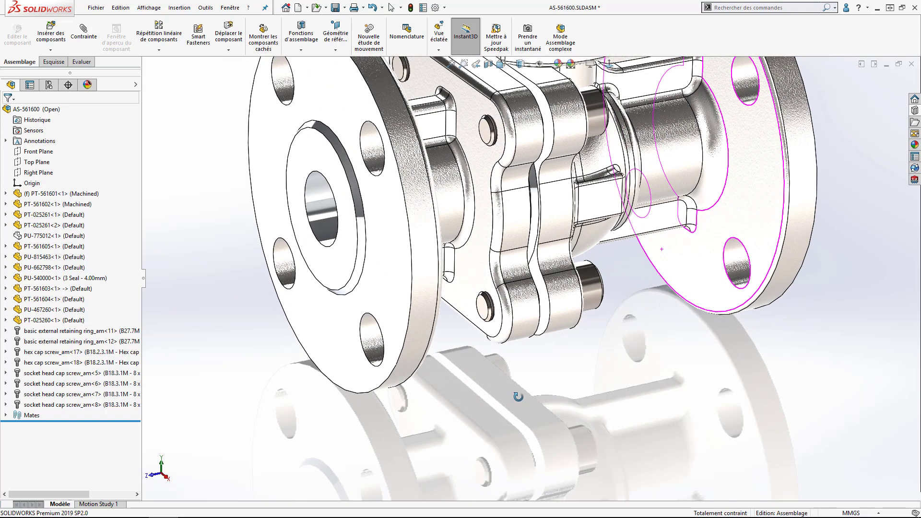
pyautogui.press('f')
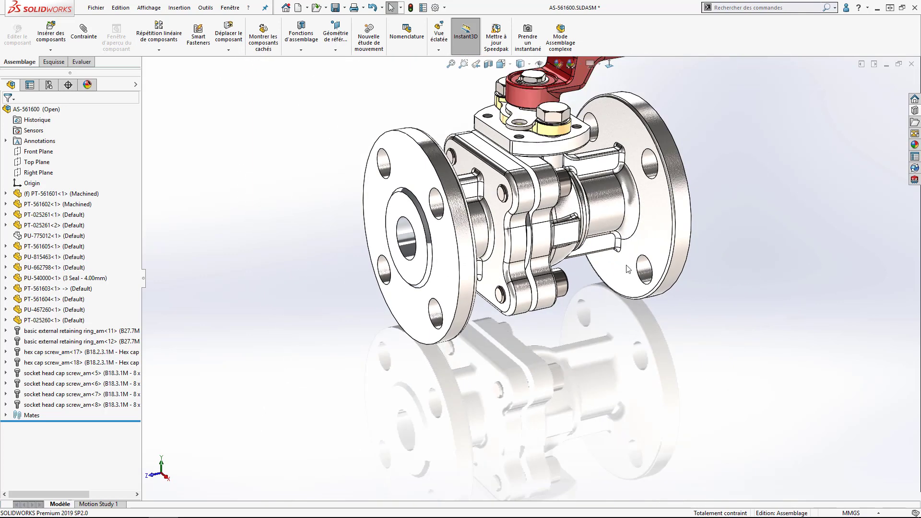
pyautogui.click(651, 242)
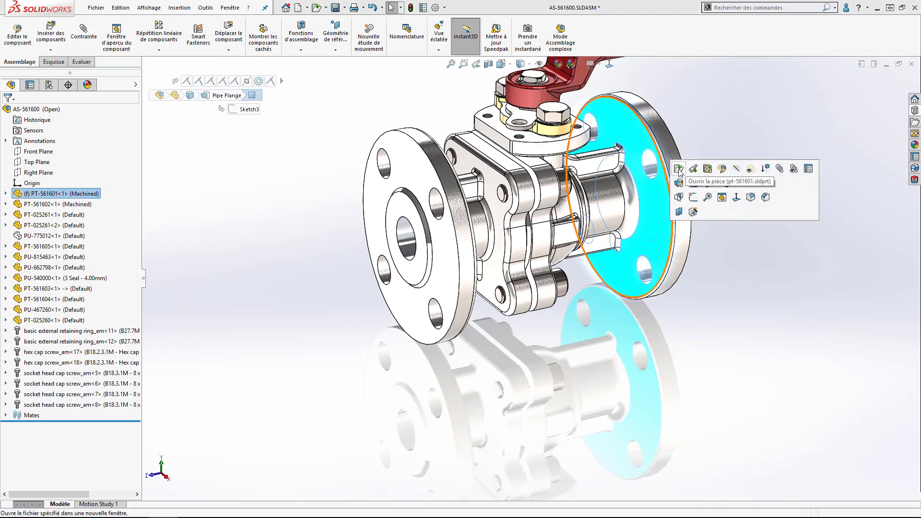
pyautogui.click(679, 174)
# Step: Shorten the valve body by shifting its pipe flange toward the ball chamber, and rebuild the AS-561600 assembly
pyautogui.click(654, 259)
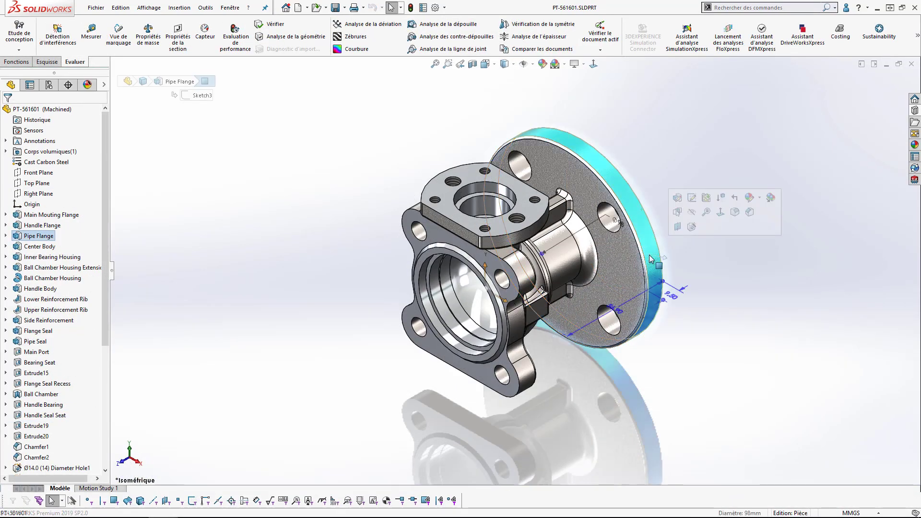
pyautogui.moveTo(654, 261); pyautogui.dragTo(655, 352, button='middle')
pyautogui.moveTo(655, 352); pyautogui.dragTo(619, 344)
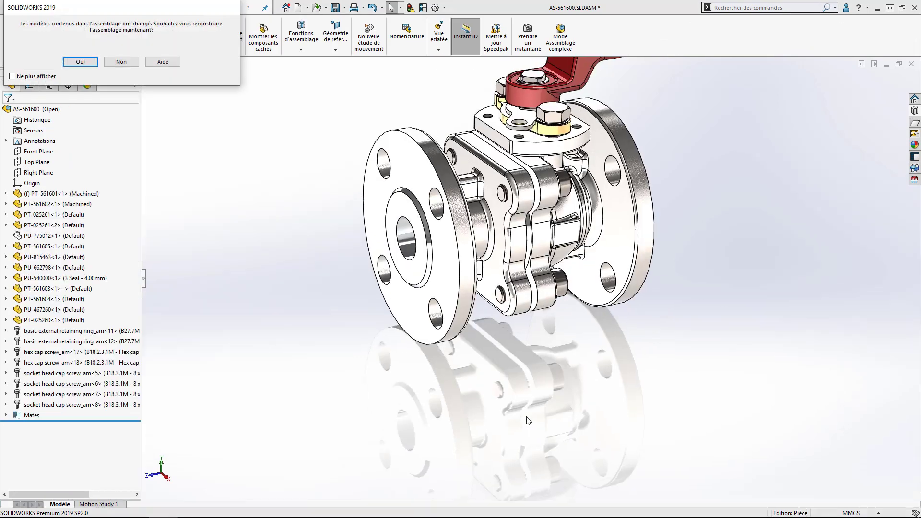
pyautogui.click(91, 65)
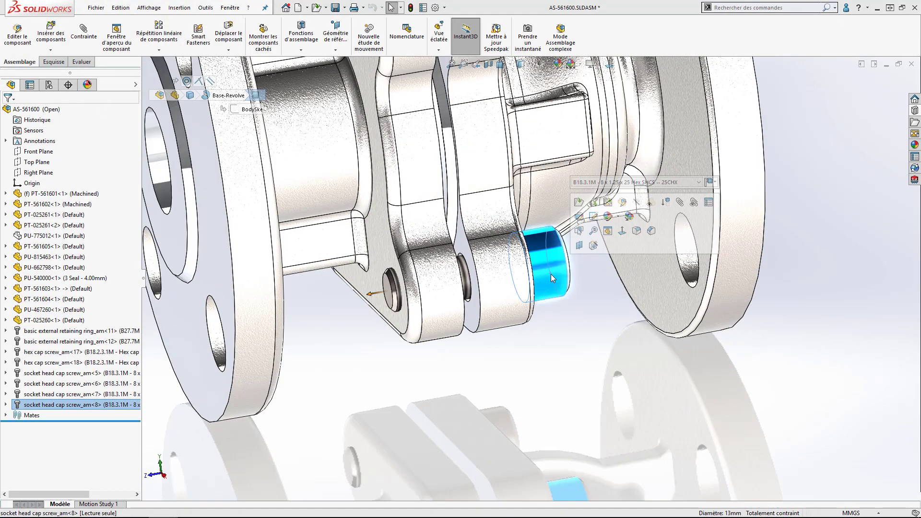
# Step: Edit the Toolbox definition of the lower socket head cap screw to lengthen the M8 screw to 40 mm
pyautogui.rightClick(550, 275)
pyautogui.click(587, 243)
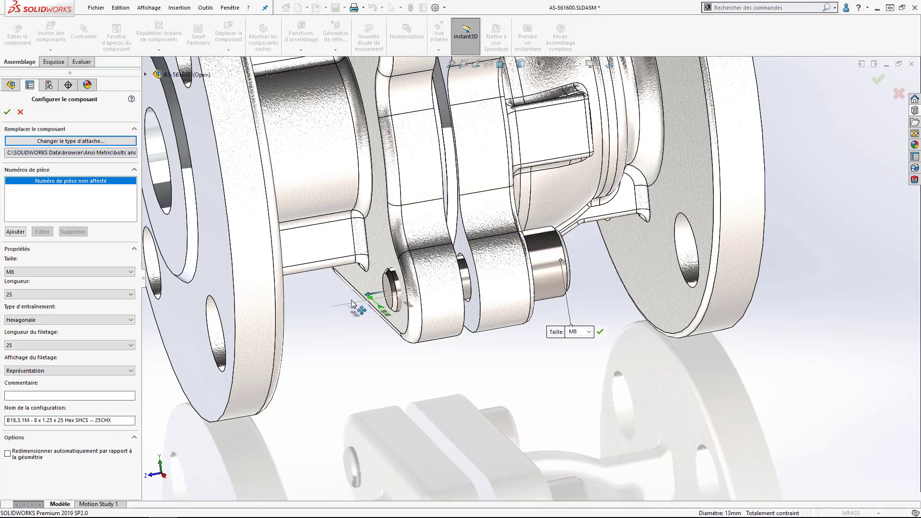
pyautogui.moveTo(352, 304); pyautogui.dragTo(300, 322)
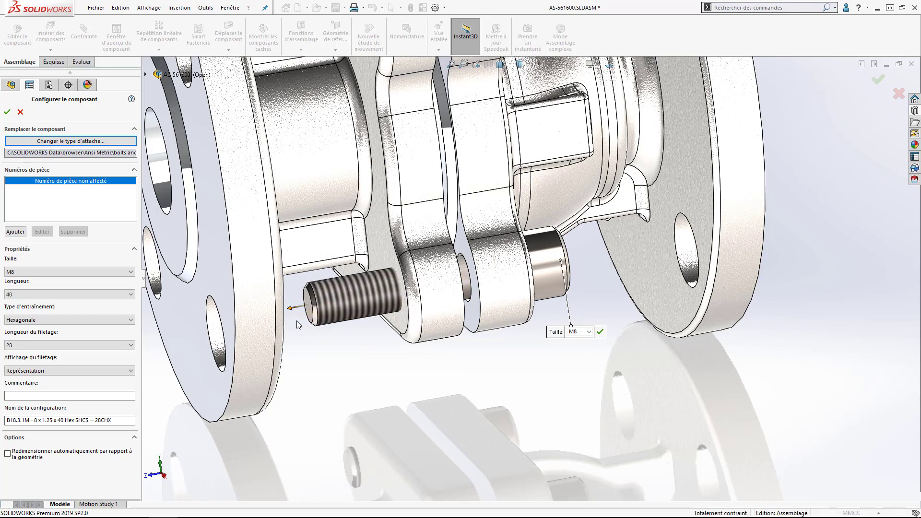
pyautogui.click(6, 112)
# Step: Free the lengthened cap screw from its Concentric17, Coincident67 and Parallel14 mates and close its mate list
pyautogui.click(549, 271)
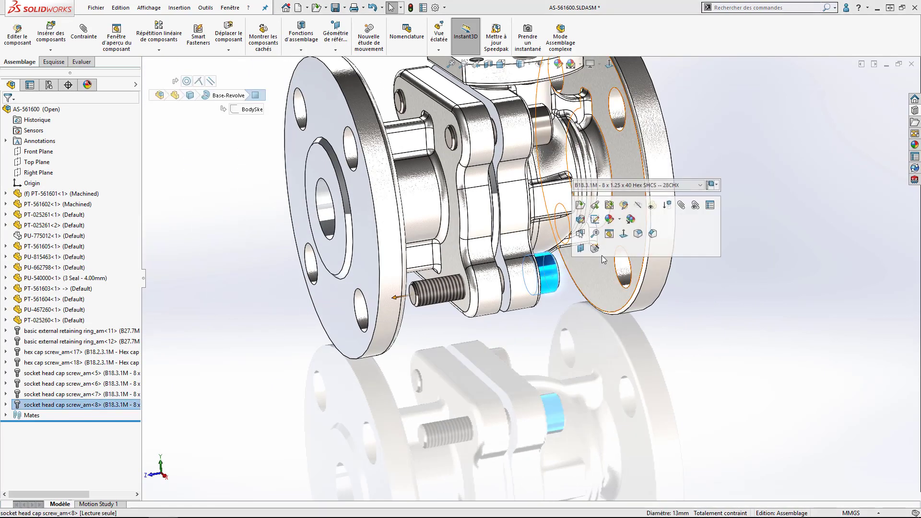
pyautogui.click(695, 206)
pyautogui.click(322, 107)
pyautogui.keyDown('shift'); pyautogui.click(308, 130); pyautogui.keyUp('shift')
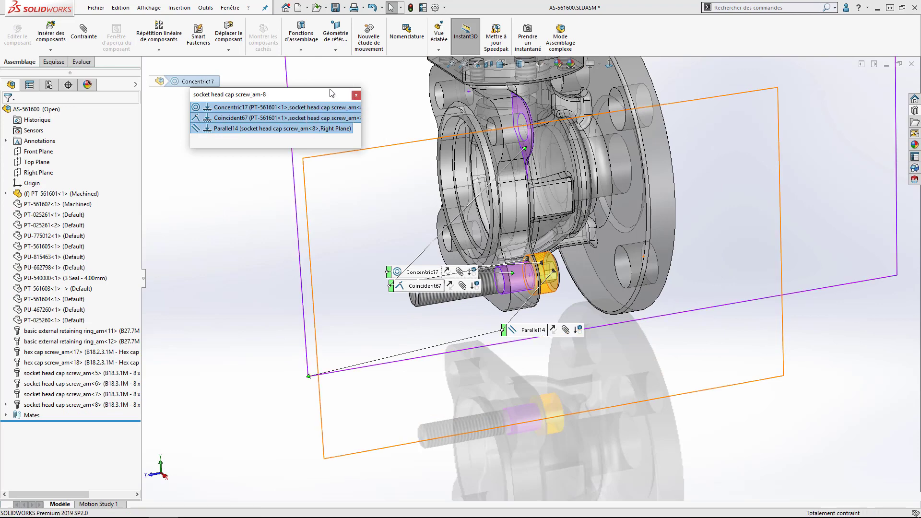
pyautogui.press('Delete')
pyautogui.click(355, 95)
# Step: Start Move Component with physical dynamics checked only between the 40 mm cap screw and valve body PT-561601, and resume dragging
pyautogui.click(228, 36)
pyautogui.click(18, 225)
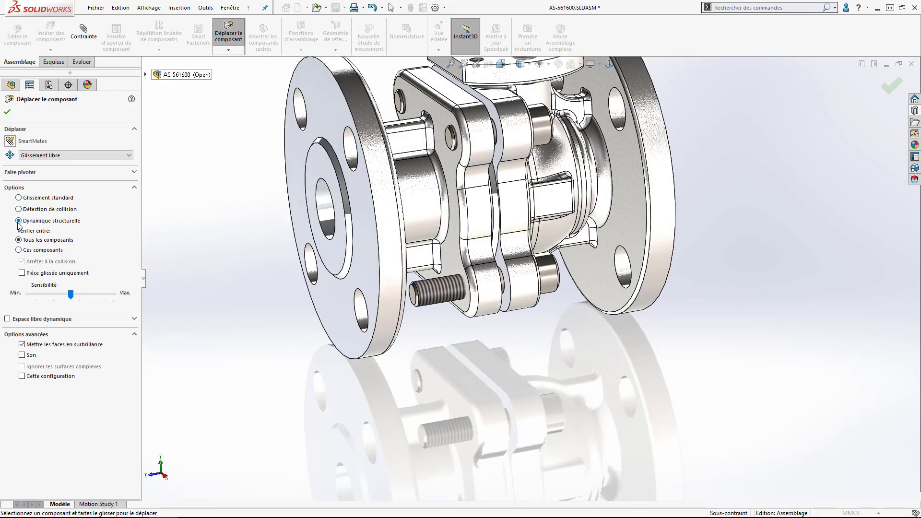
pyautogui.click(19, 249)
pyautogui.click(548, 283)
pyautogui.click(593, 288)
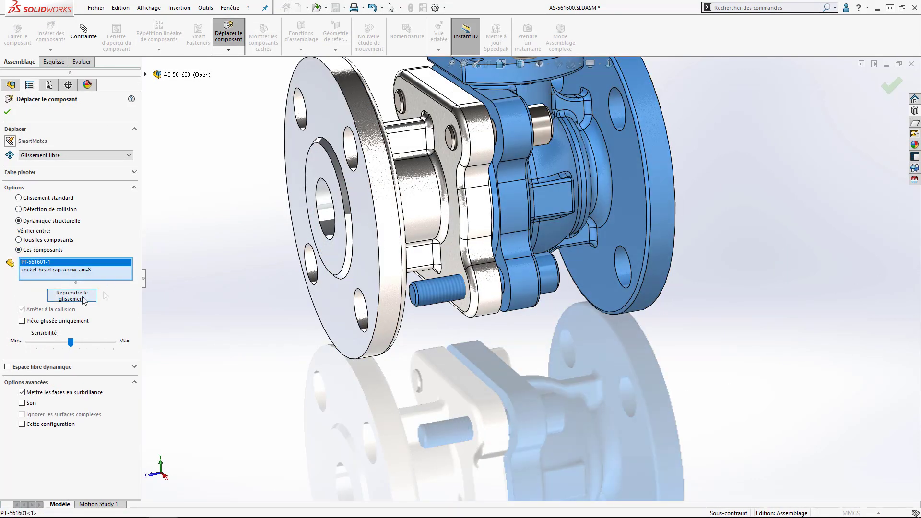
# Step: Try to pull the 40 mm cap screw out of its hole past the valve body's pipe flange
pyautogui.scroll(-6, 550, 310)
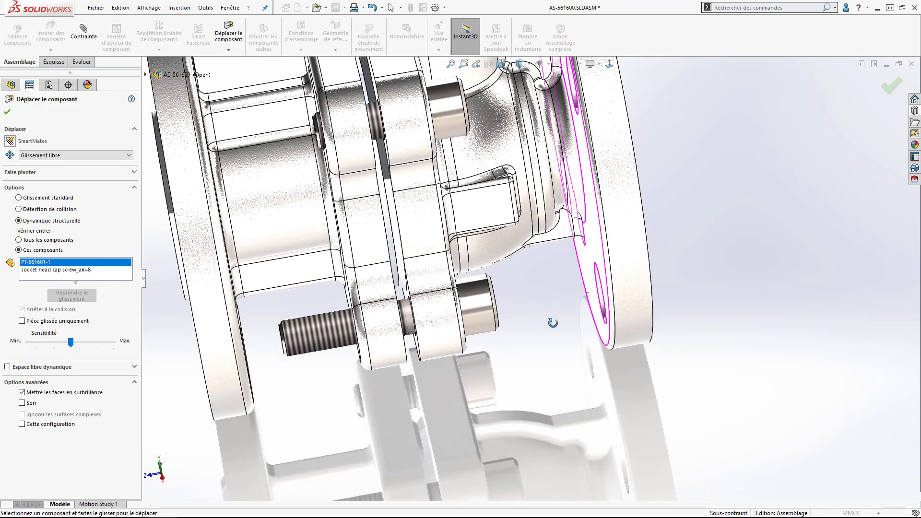
pyautogui.moveTo(493, 325); pyautogui.dragTo(597, 321)
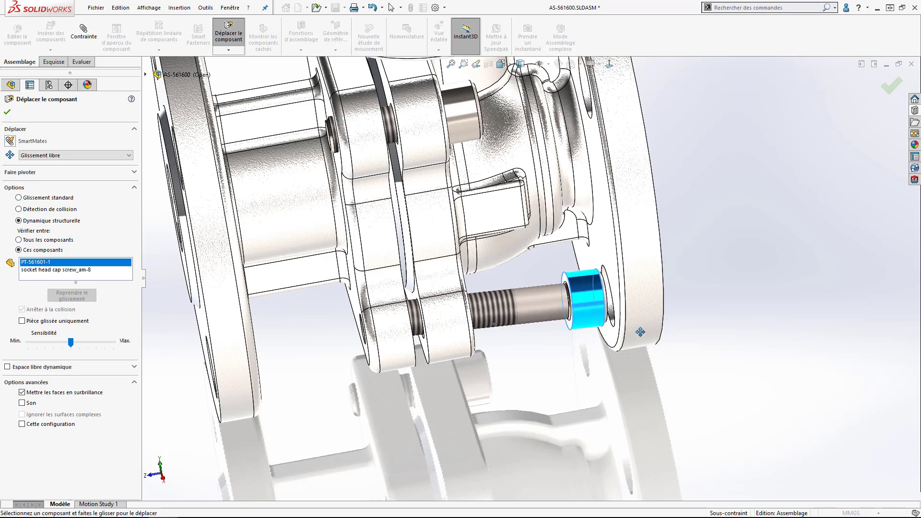
pyautogui.moveTo(648, 286); pyautogui.dragTo(580, 259)
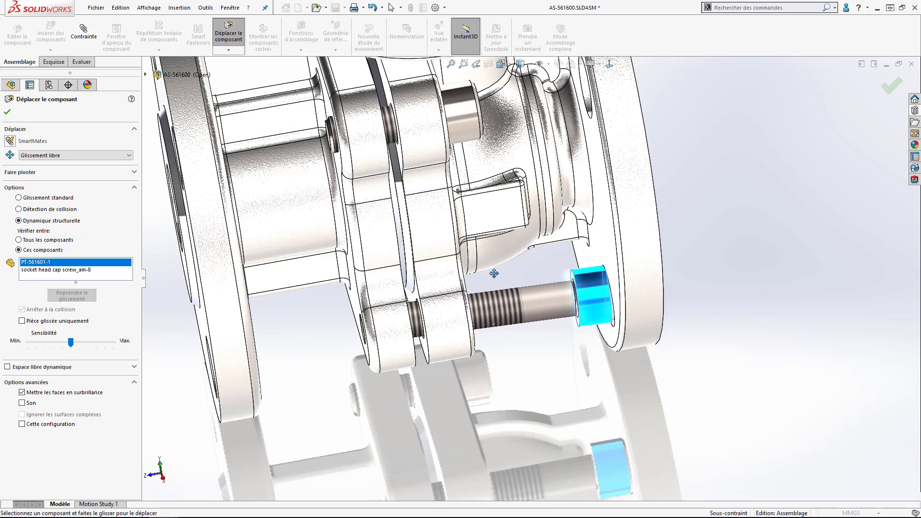
pyautogui.moveTo(494, 274); pyautogui.dragTo(688, 310)
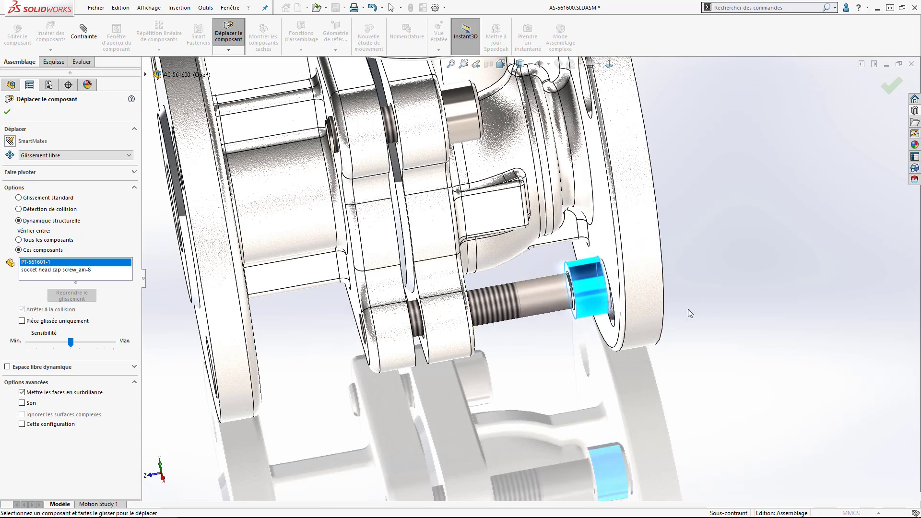
# Step: Switch the component move to collision detection, examine the clearance between screw head and pipe flange, and accept the move
pyautogui.click(534, 271)
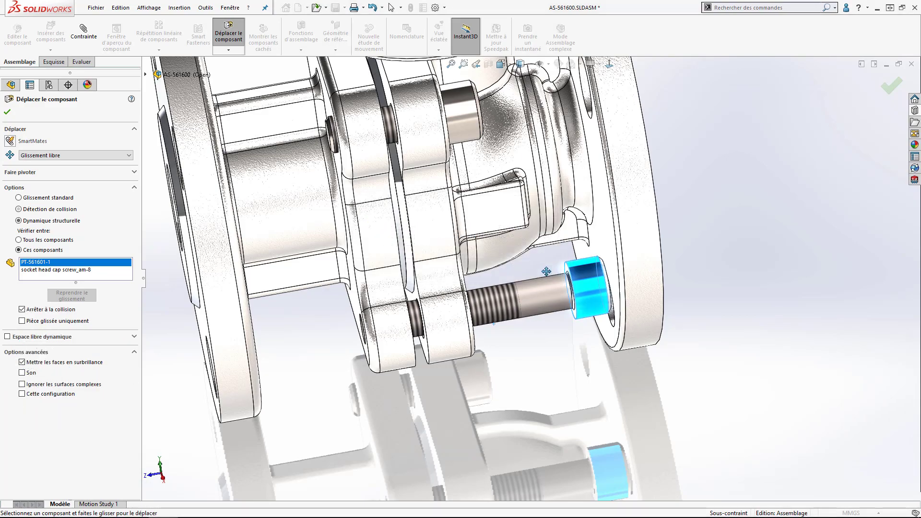
pyautogui.moveTo(538, 348); pyautogui.dragTo(516, 275, button='middle')
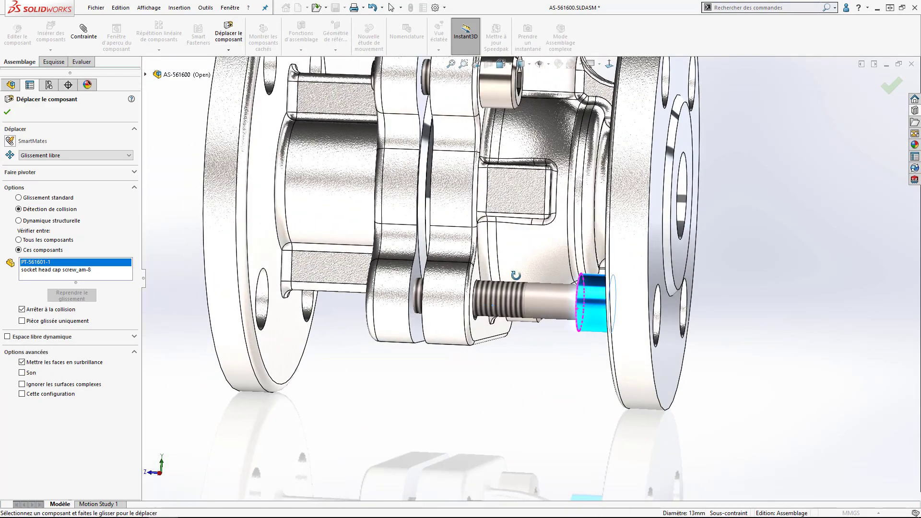
pyautogui.click(7, 114)
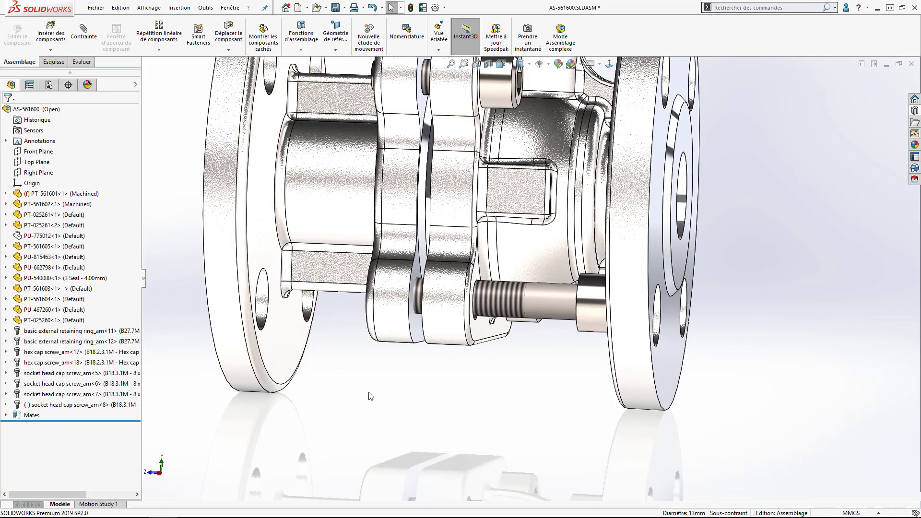
pyautogui.press('f')
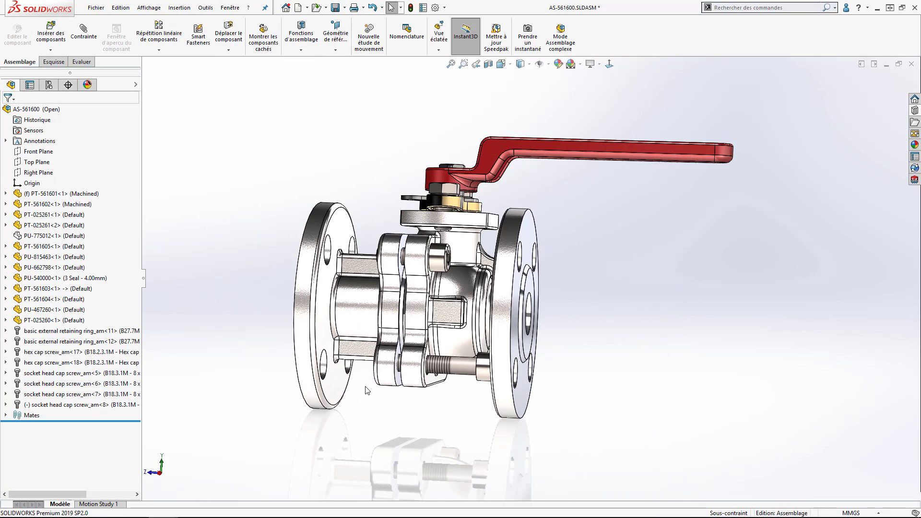